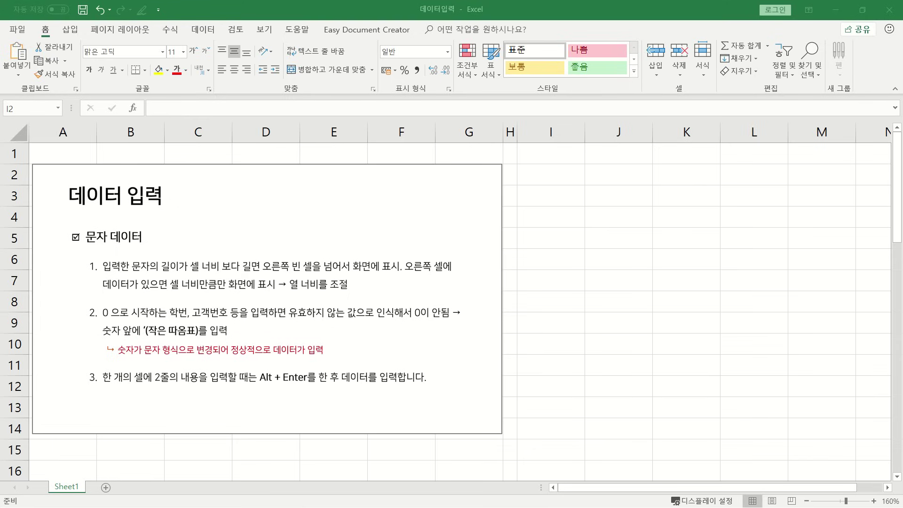
Enter the title 주민등록인구현황 in cell I2.
{"action": "left_click", "coordinate": [550, 179]}
{"action": "key", "text": "Escape"}
{"action": "type", "text": "주민등록"}
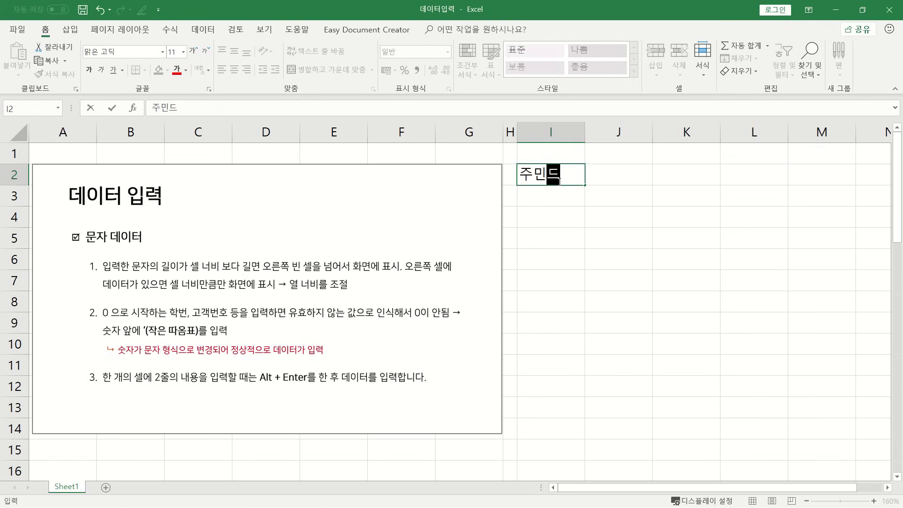
{"action": "type", "text": "인구현황"}
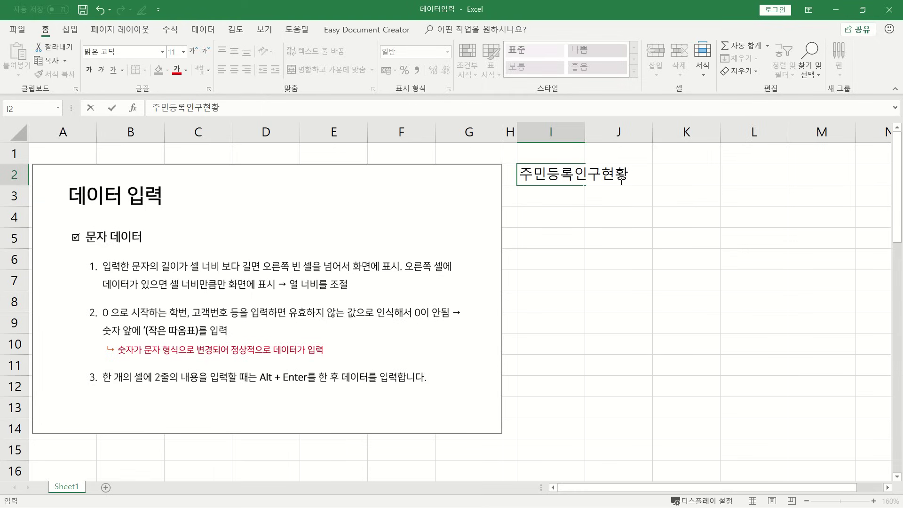
{"action": "left_click", "coordinate": [614, 209]}
Enter a person's name in J2 and auto-fit column I to show the full title.
{"action": "left_click", "coordinate": [618, 170]}
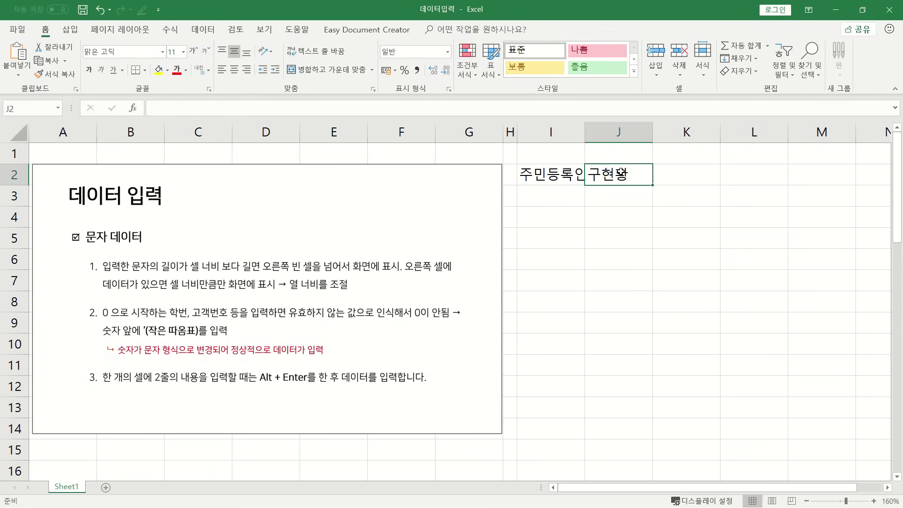
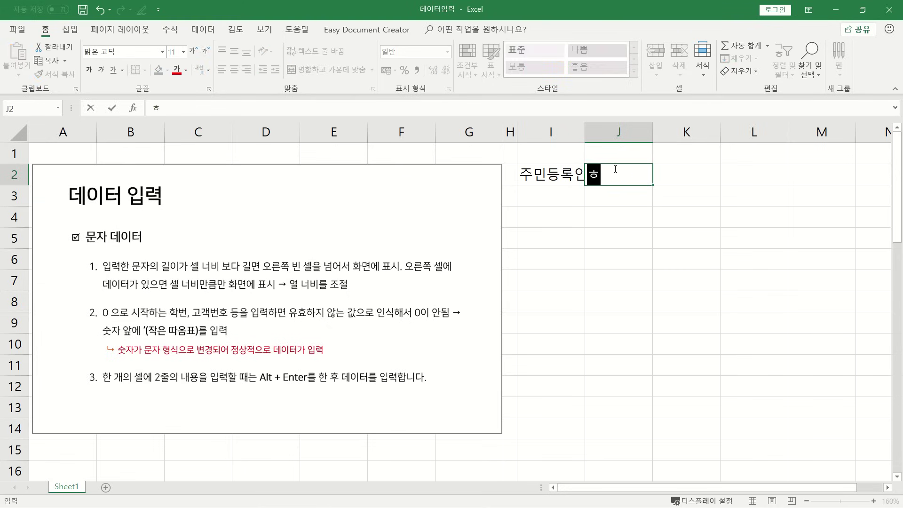
{"action": "key", "text": "Return"}
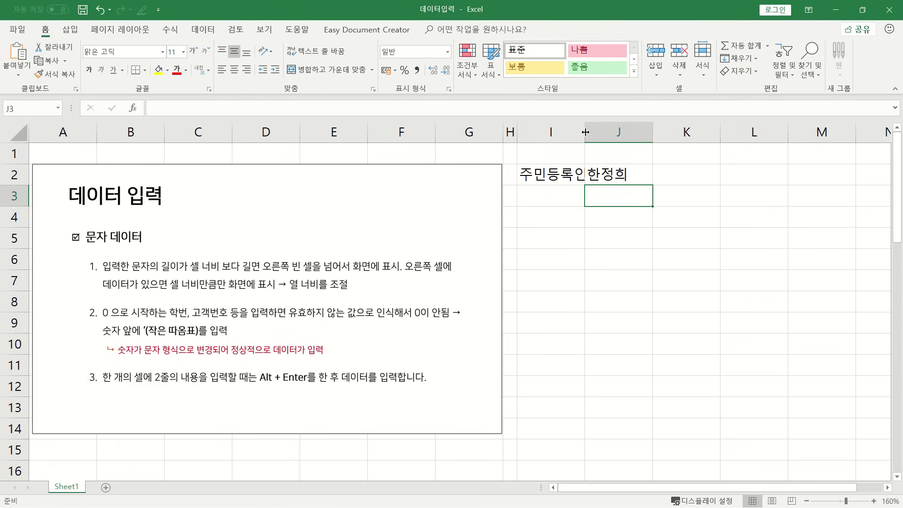
{"action": "double_click", "coordinate": [585, 132]}
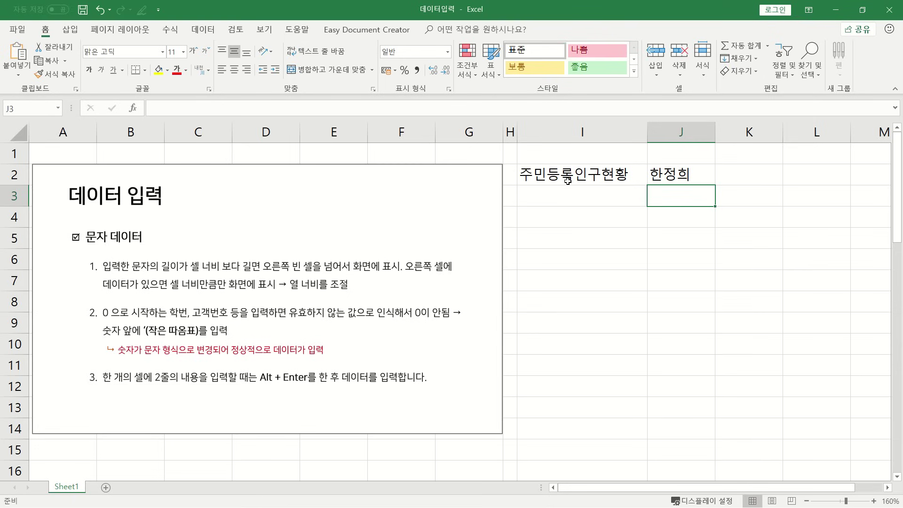
Drag column I slightly narrower while keeping 주민등록인구현황 fully visible, then select I4.
{"action": "mouse_move", "coordinate": [649, 132]}
{"action": "left_mouse_down"}
{"action": "mouse_move", "coordinate": [635, 135]}
{"action": "mouse_move", "coordinate": [645, 135]}
{"action": "left_mouse_up"}
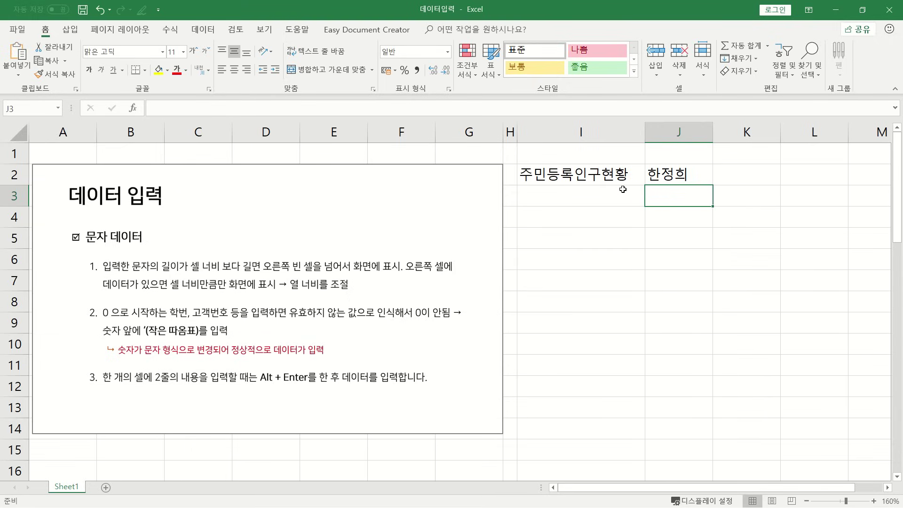
{"action": "left_click", "coordinate": [544, 213]}
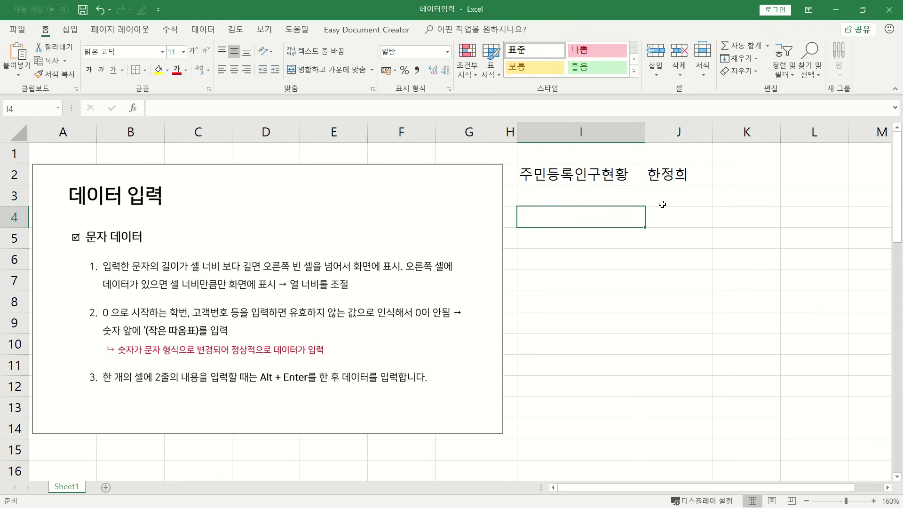
Enter 00112222 as a number in I4 and as text ('00112222) in I5.
{"action": "type", "text": "00112222"}
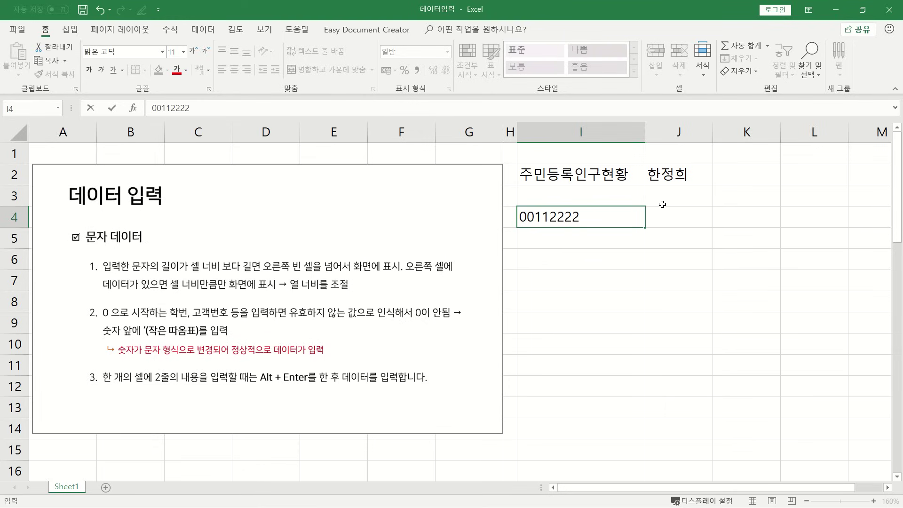
{"action": "key", "text": "Return"}
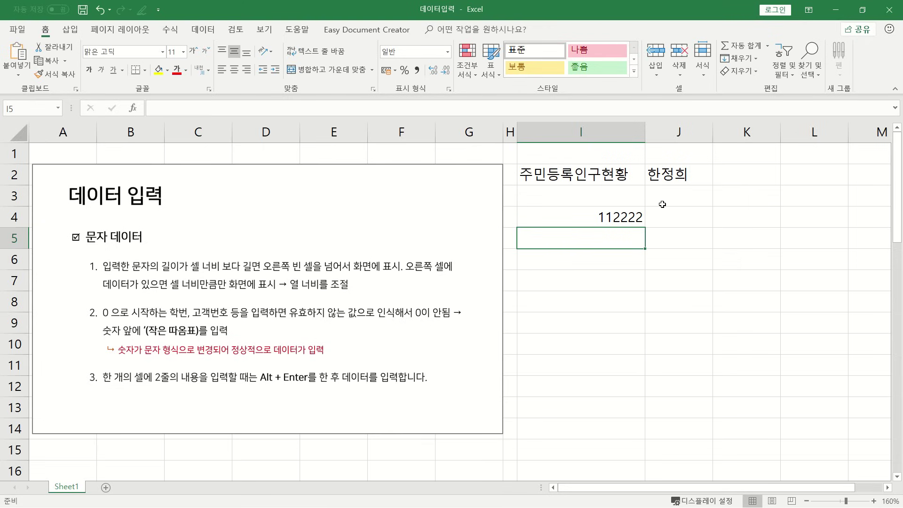
{"action": "type", "text": "'"}
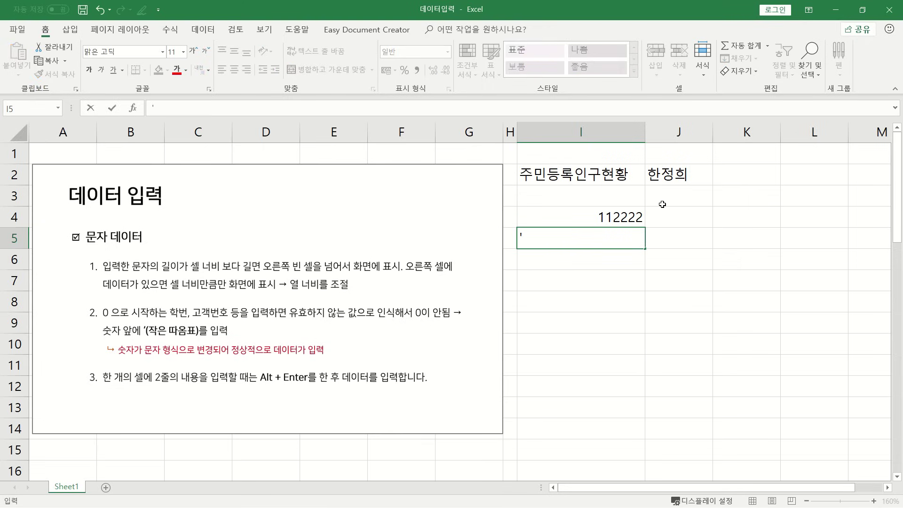
{"action": "type", "text": "00112222"}
{"action": "key", "text": "Return"}
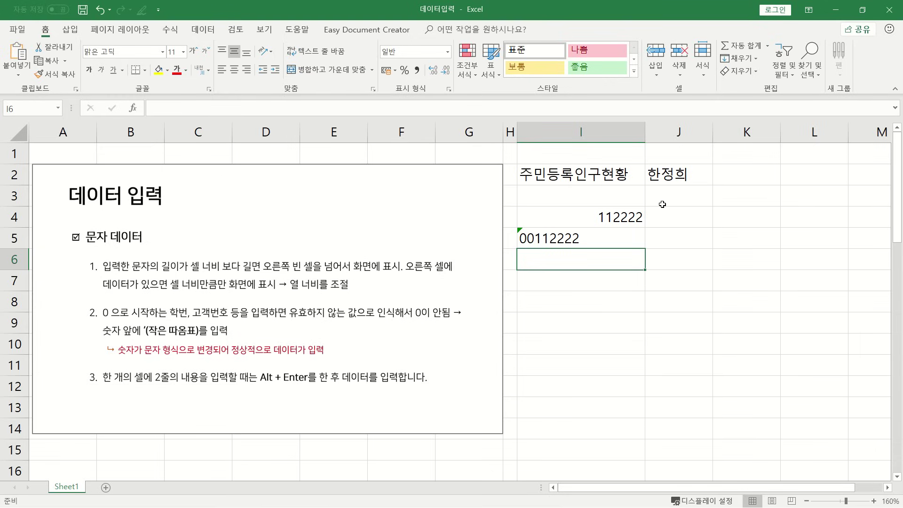
{"action": "key", "text": "Return"}
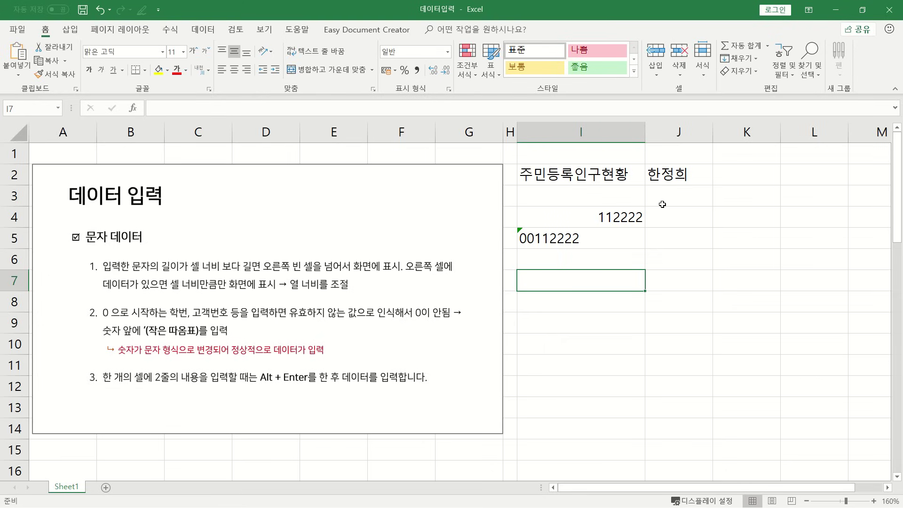
Put 주민등록 and 인구현황 on two lines in cell I7 using Alt+Enter.
{"action": "type", "text": "주민등"}
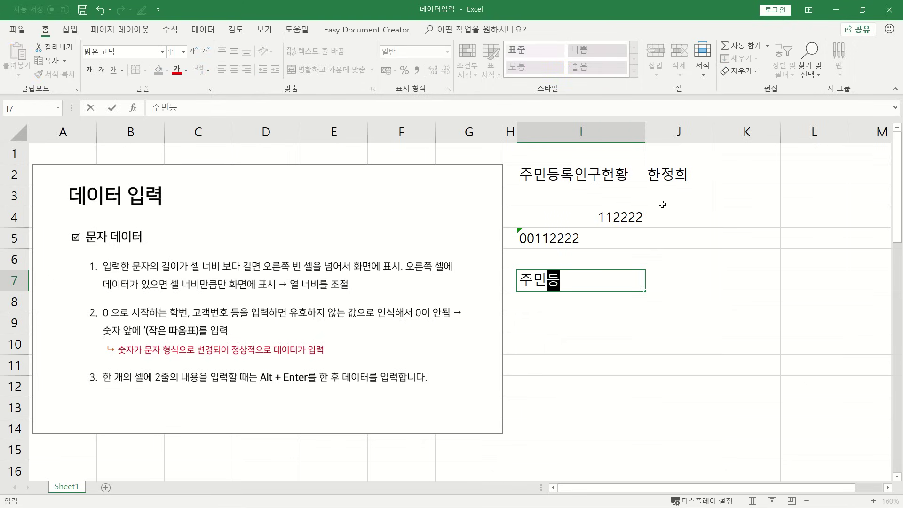
{"action": "type", "text": "로ㄱ"}
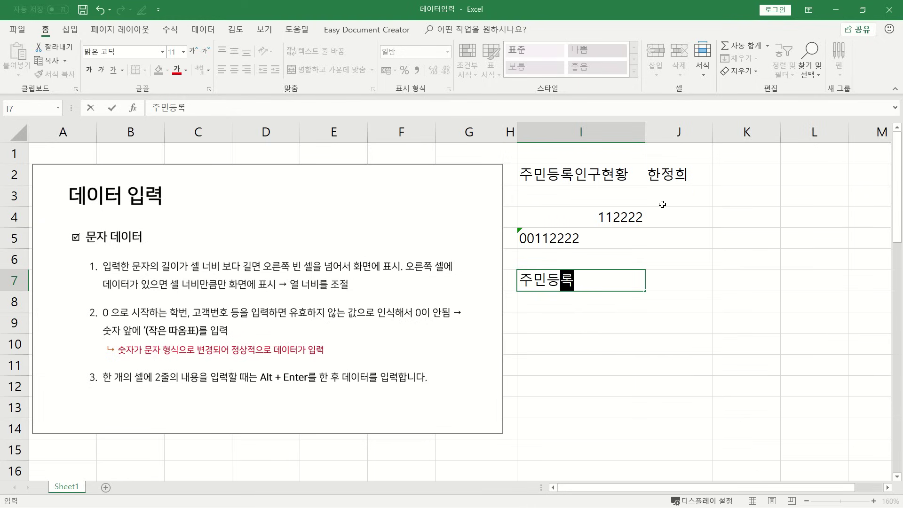
{"action": "key", "text": "Return"}
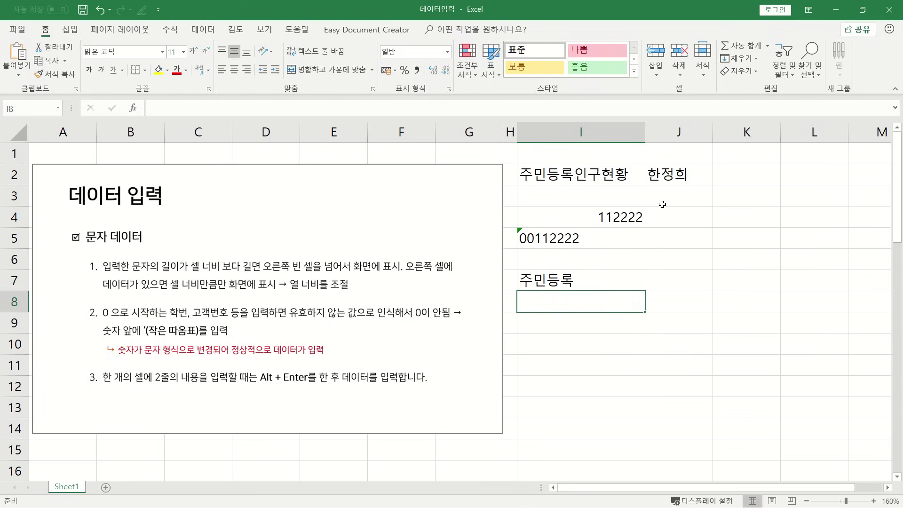
{"action": "type", "text": "인구현황"}
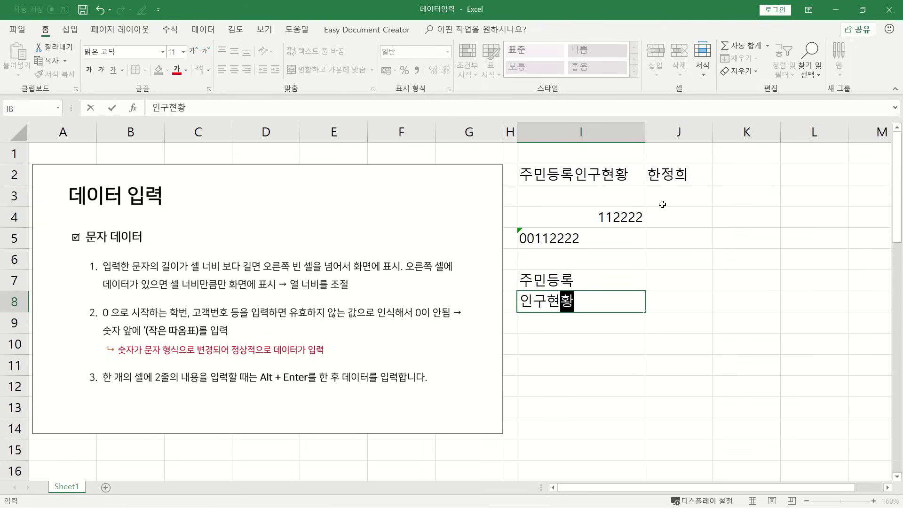
{"action": "key", "text": "Escape"}
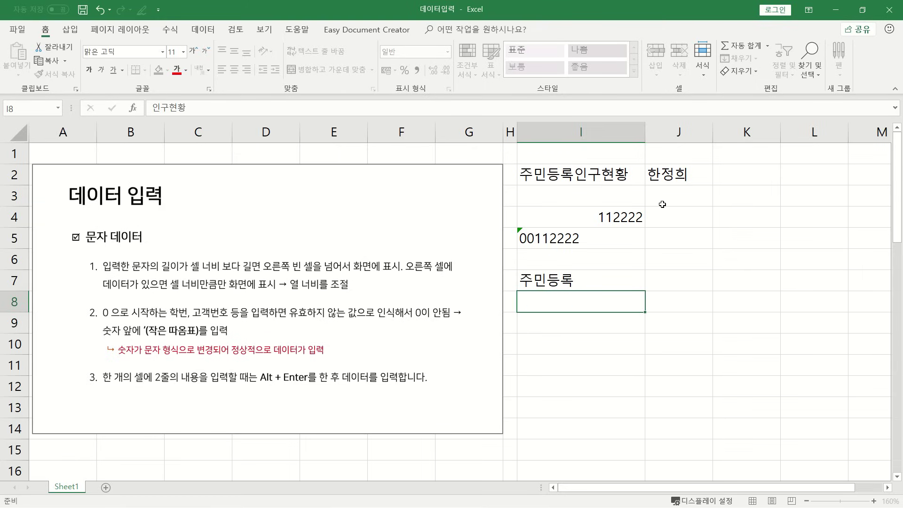
{"action": "double_click", "coordinate": [591, 282]}
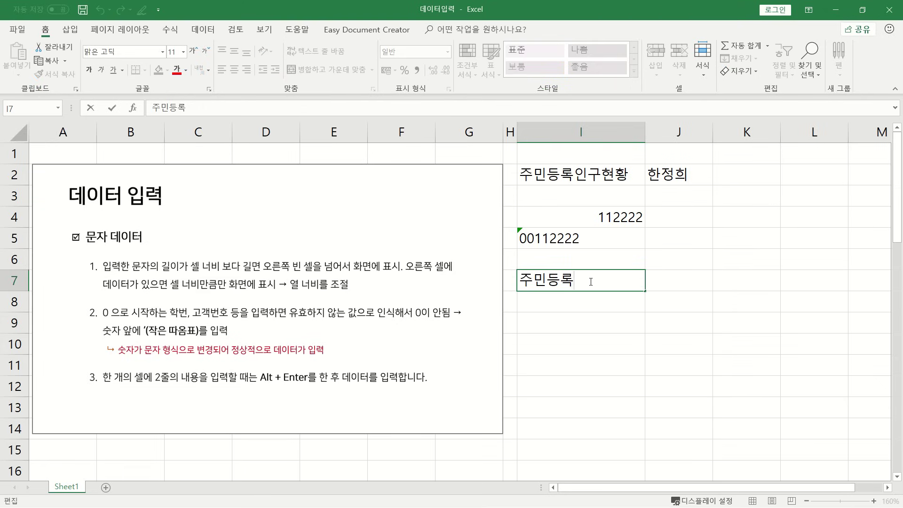
{"action": "key", "text": "alt+Return"}
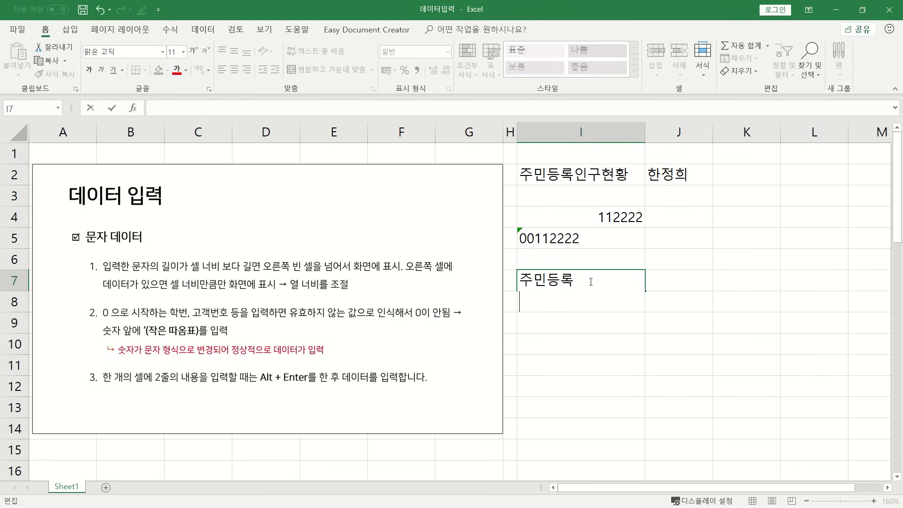
{"action": "type", "text": "인궁"}
{"action": "type", "text": "현황"}
{"action": "key", "text": "Return"}
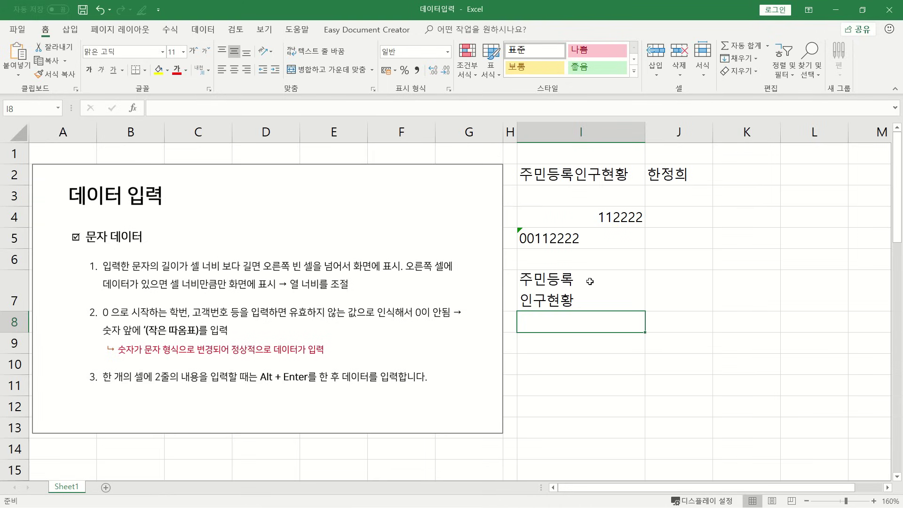
Compare the entries in I2, I5, I4 and I7, then scroll down to the number-data notes.
{"action": "left_click", "coordinate": [555, 175]}
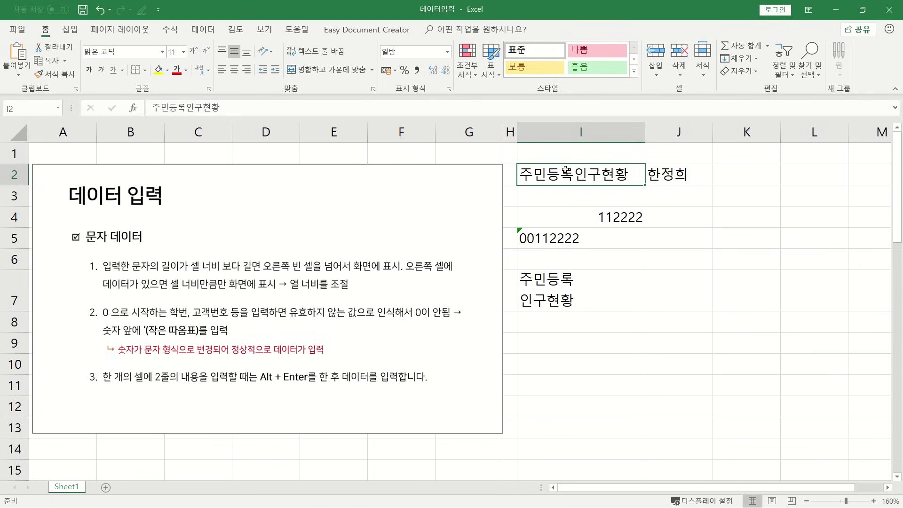
{"action": "left_click", "coordinate": [551, 236]}
{"action": "left_click", "coordinate": [561, 294]}
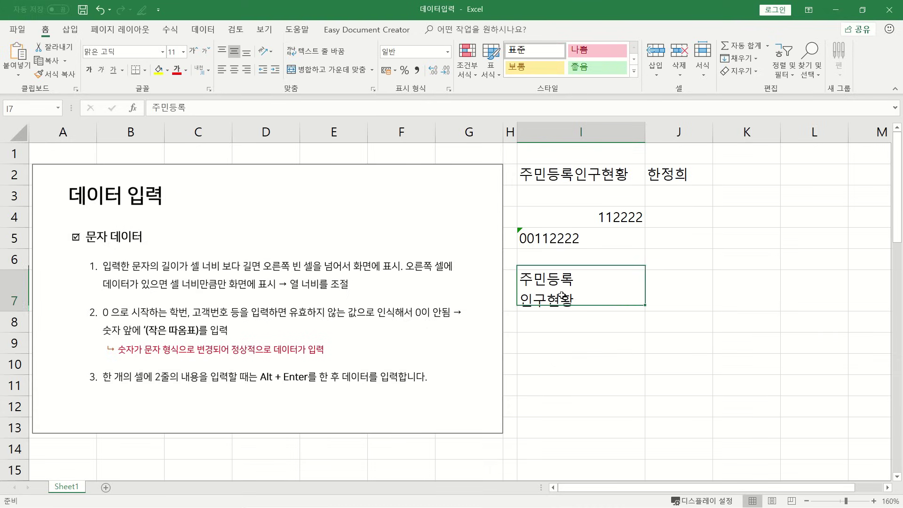
{"action": "left_click", "coordinate": [605, 214]}
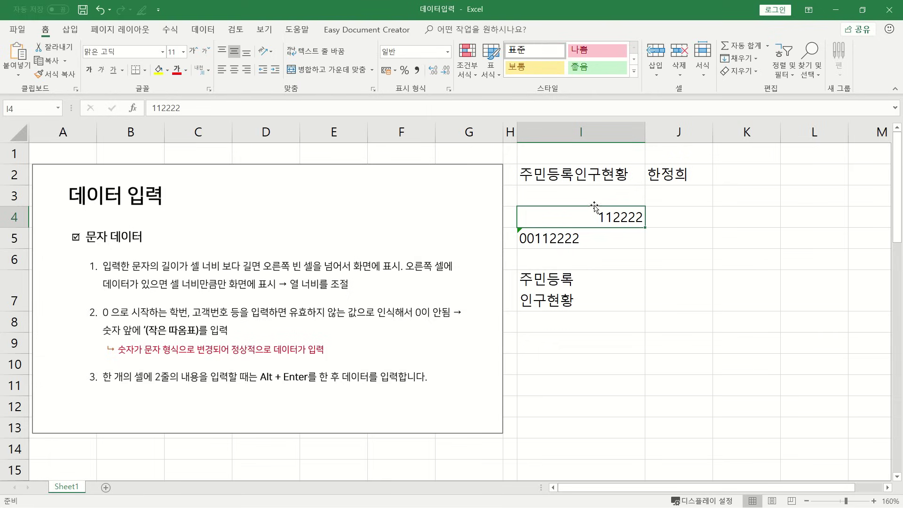
{"action": "left_click", "coordinate": [603, 293]}
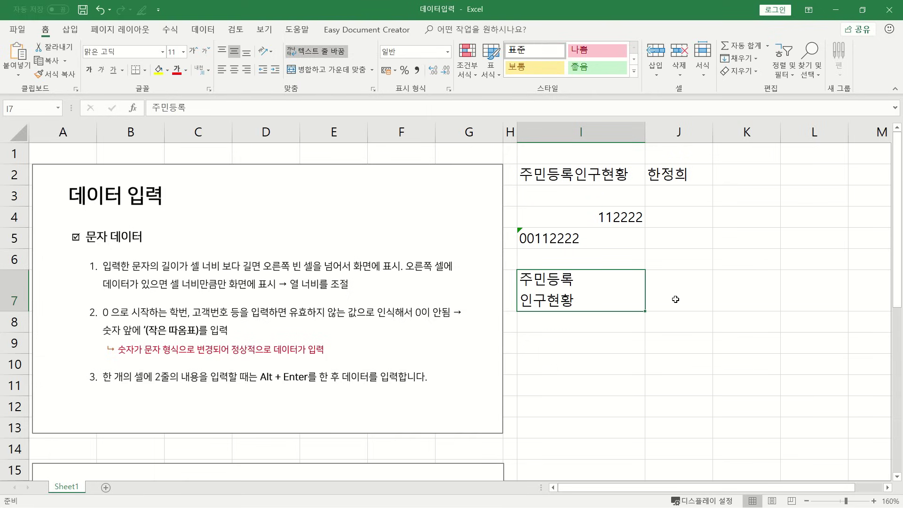
{"action": "left_click_drag", "start_coordinate": [897, 292], "coordinate": [884, 448]}
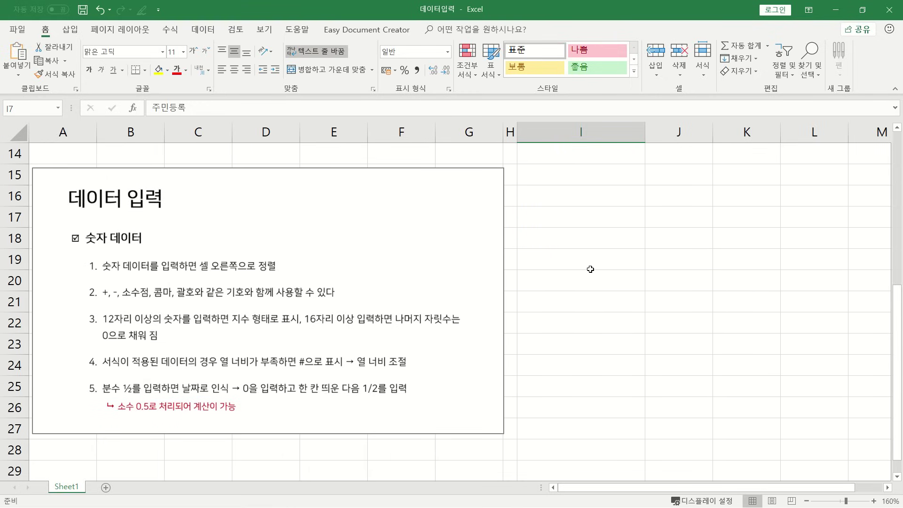
Enter 12345 in I15, -1245 in I16 and 100% in I17.
{"action": "left_click", "coordinate": [552, 178]}
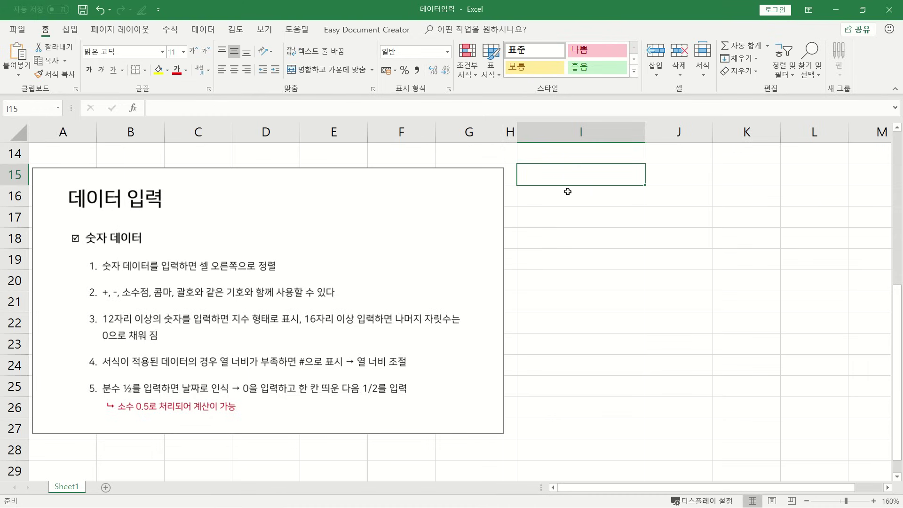
{"action": "type", "text": "12345"}
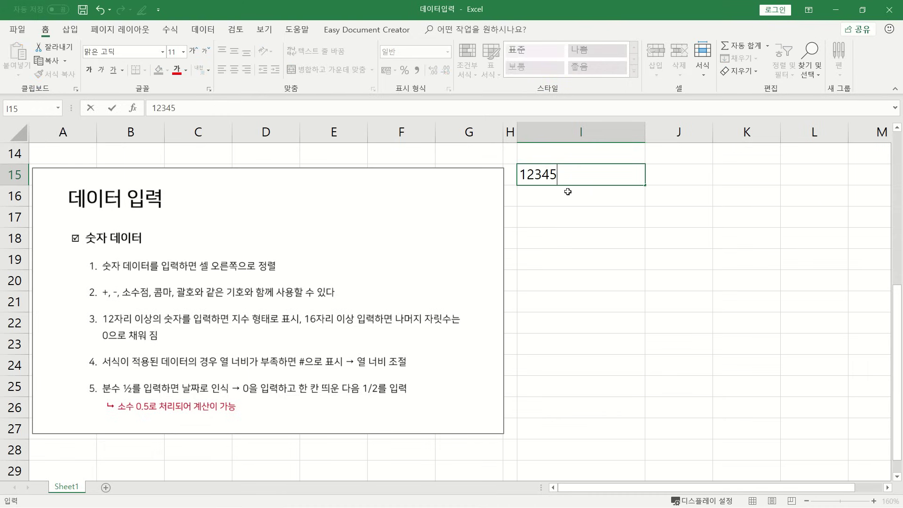
{"action": "key", "text": "Return"}
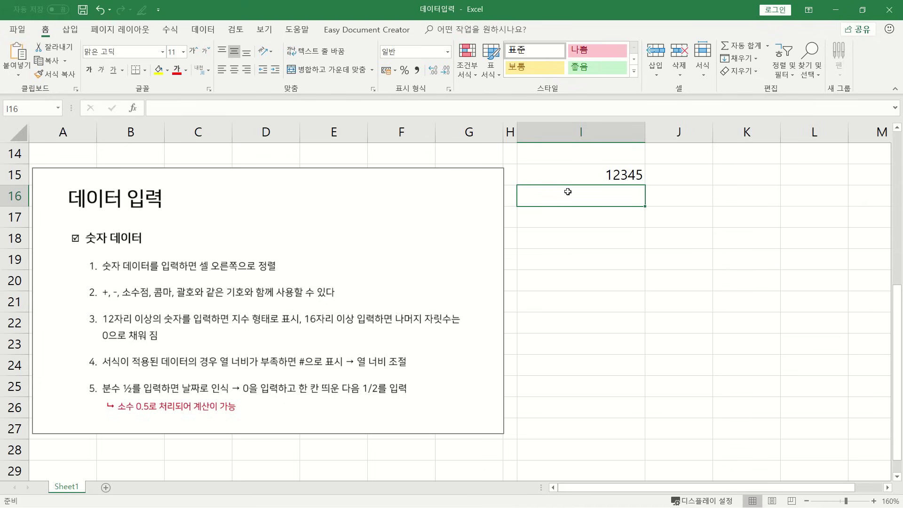
{"action": "type", "text": "+"}
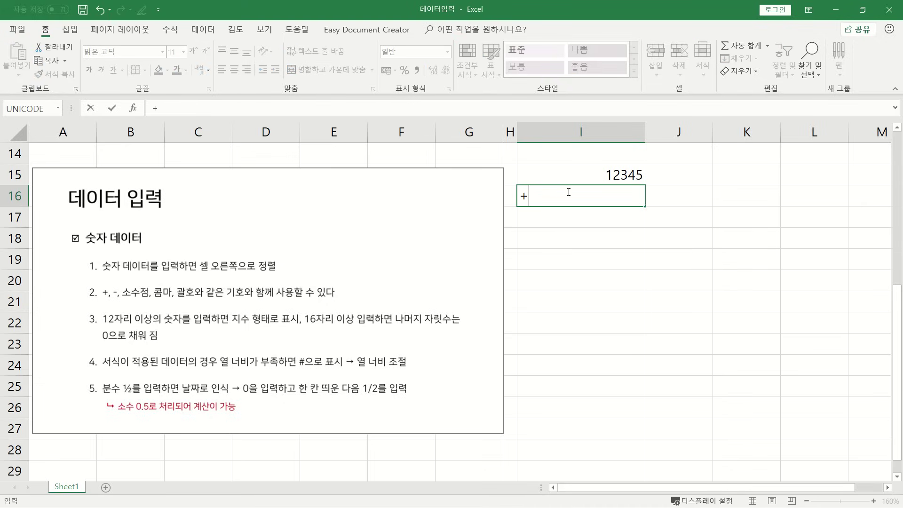
{"action": "key", "text": "BackSpace"}
{"action": "type", "text": "-1245"}
{"action": "key", "text": "Return"}
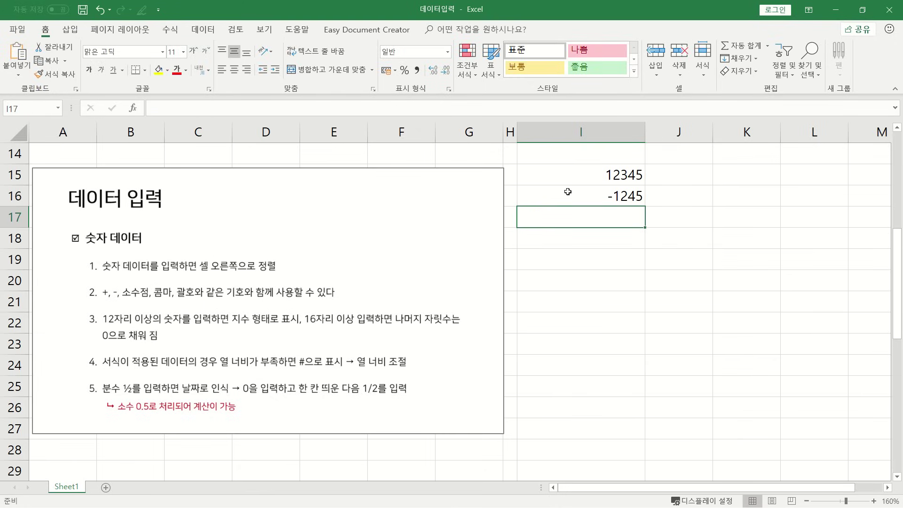
{"action": "type", "text": "100%"}
{"action": "key", "text": "Return"}
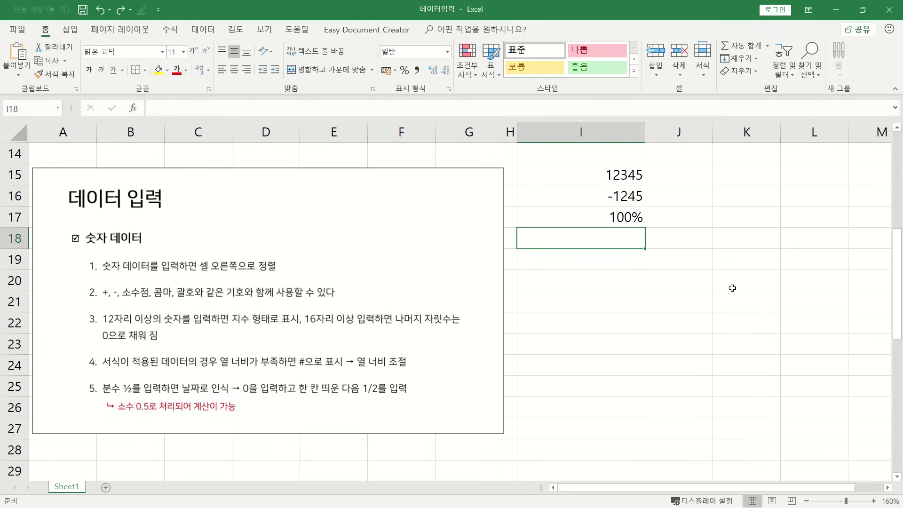
{"action": "type", "text": "11111"}
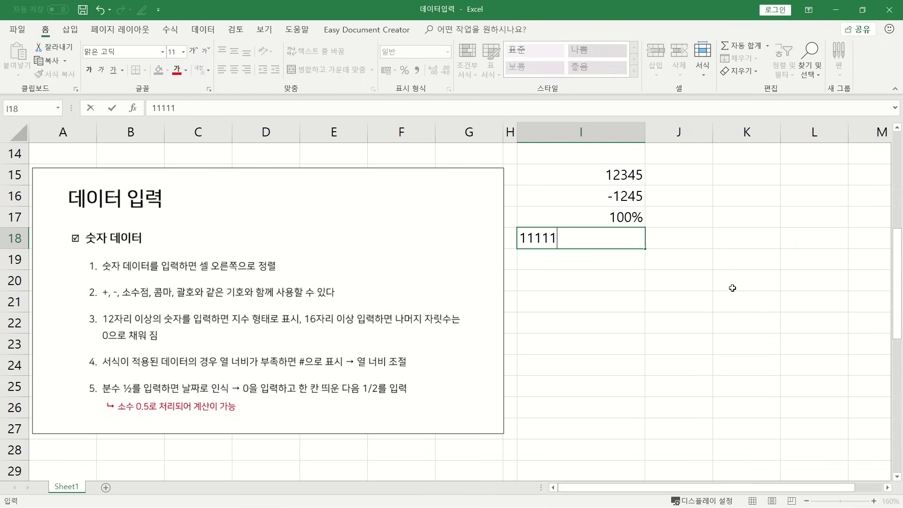
{"action": "type", "text": "111111111111"}
{"action": "key", "text": "Return"}
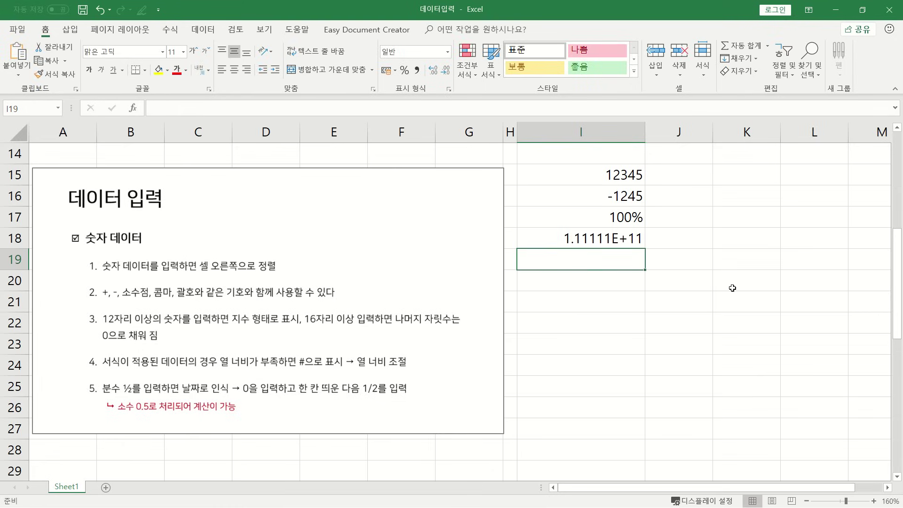
{"action": "left_click", "coordinate": [617, 238]}
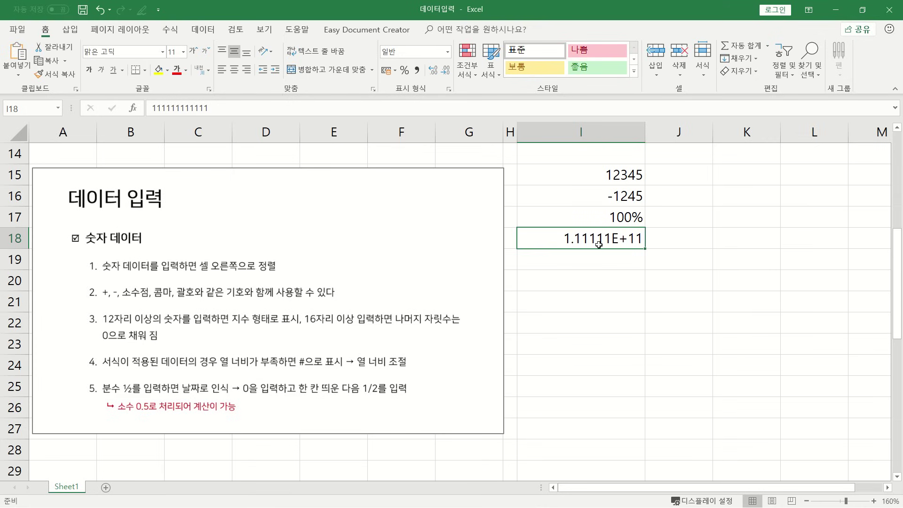
{"action": "key", "text": "ctrl+1"}
{"action": "left_click_drag", "start_coordinate": [676, 207], "coordinate": [650, 185]}
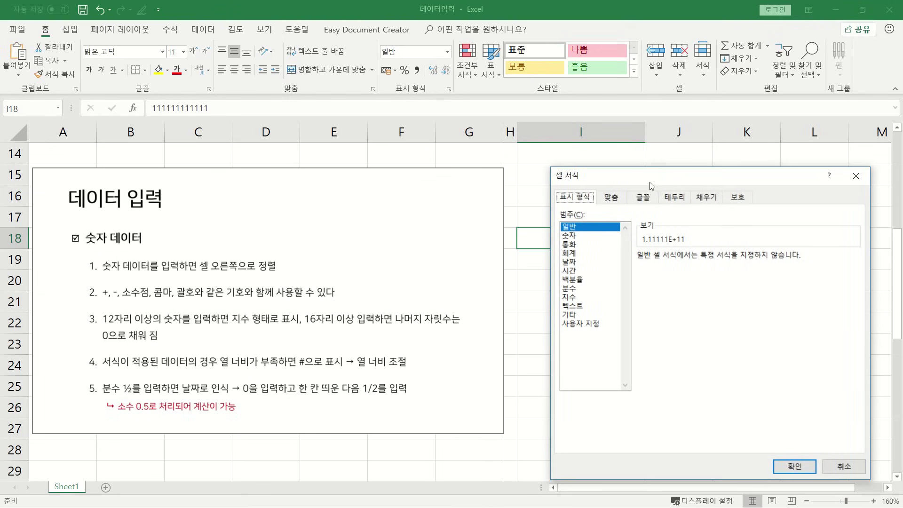
{"action": "left_click", "coordinate": [570, 235]}
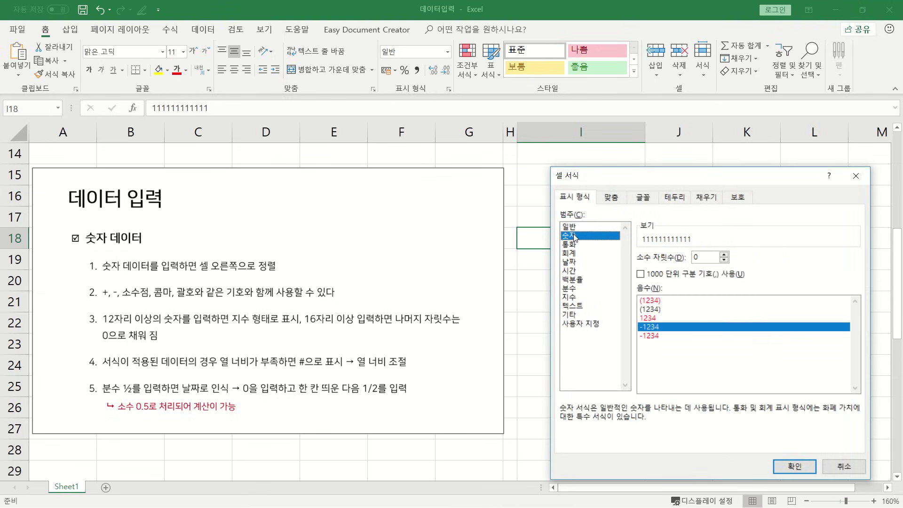
{"action": "left_click", "coordinate": [784, 468]}
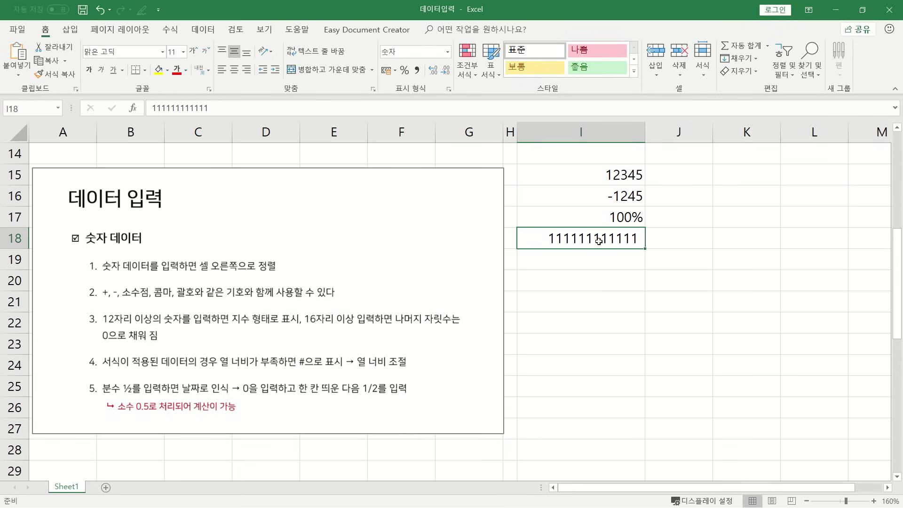
{"action": "left_click", "coordinate": [583, 264]}
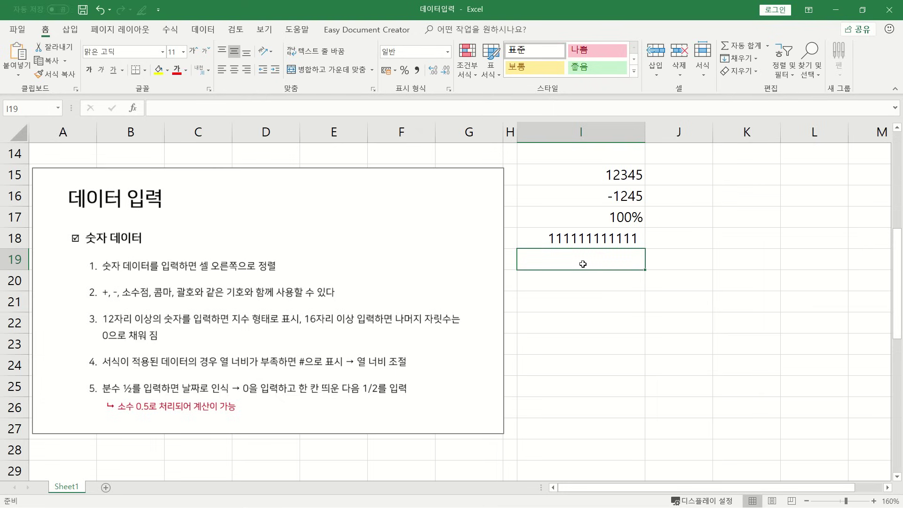
{"action": "type", "text": "1"}
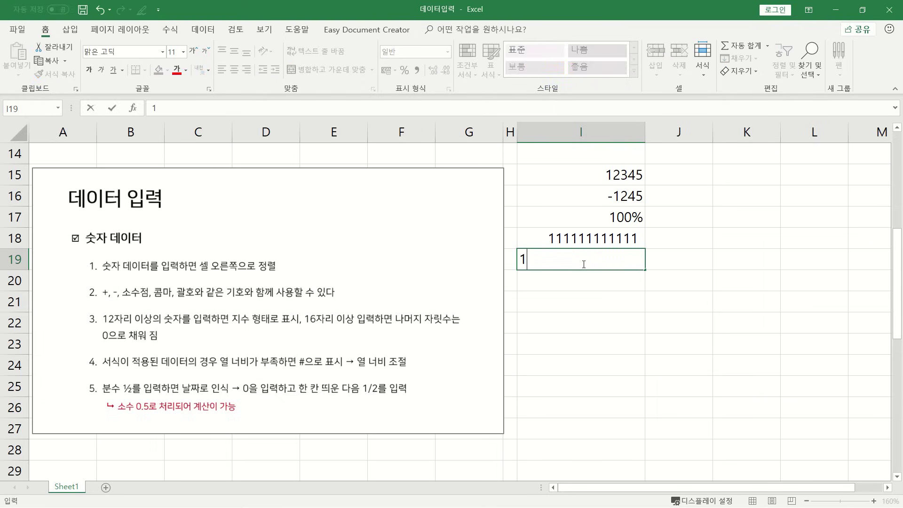
{"action": "type", "text": "1111111111111111"}
{"action": "key", "text": "Return"}
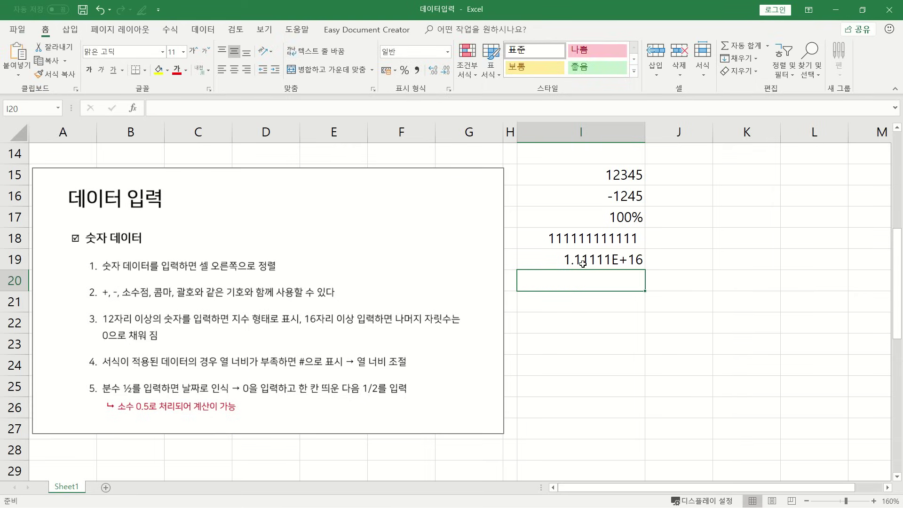
{"action": "left_click", "coordinate": [583, 263]}
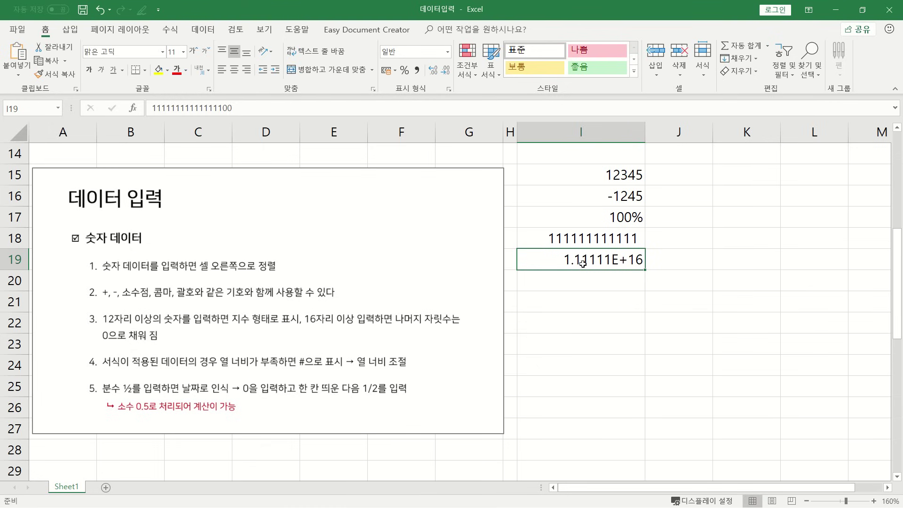
{"action": "key", "text": "ctrl+1"}
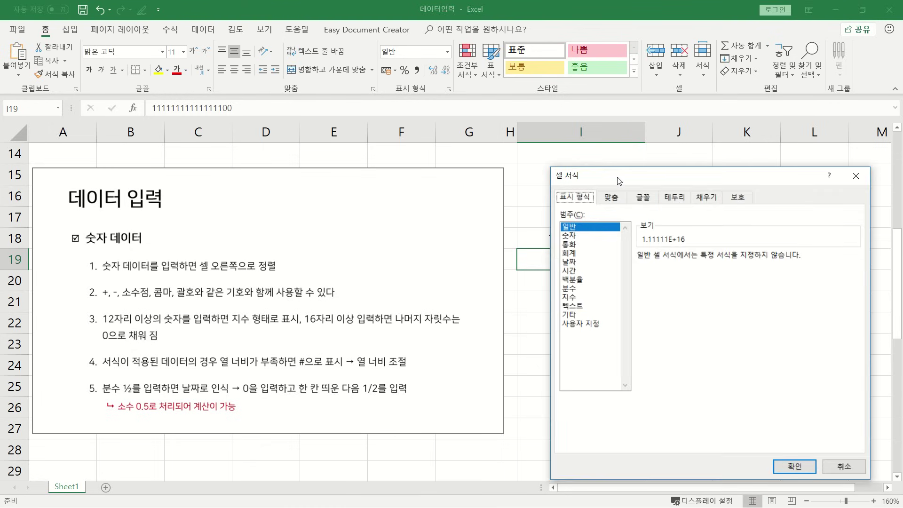
{"action": "left_click_drag", "start_coordinate": [622, 177], "coordinate": [627, 171]}
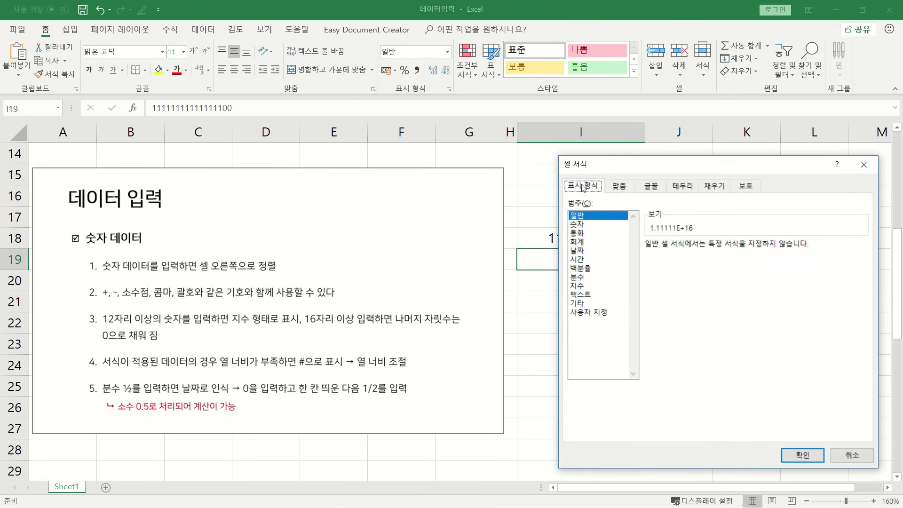
{"action": "left_click", "coordinate": [579, 225]}
{"action": "left_click", "coordinate": [803, 455]}
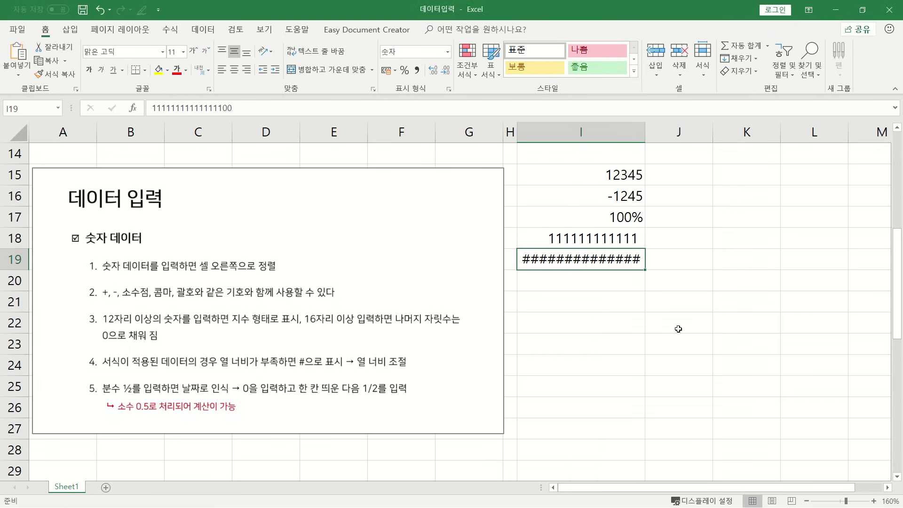
{"action": "left_click_drag", "start_coordinate": [644, 130], "coordinate": [672, 130]}
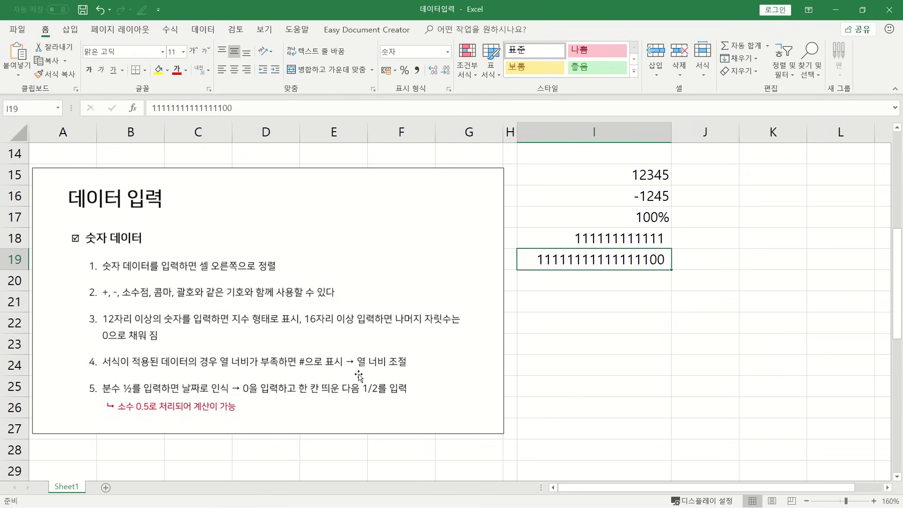
{"action": "left_click_drag", "start_coordinate": [671, 131], "coordinate": [631, 131]}
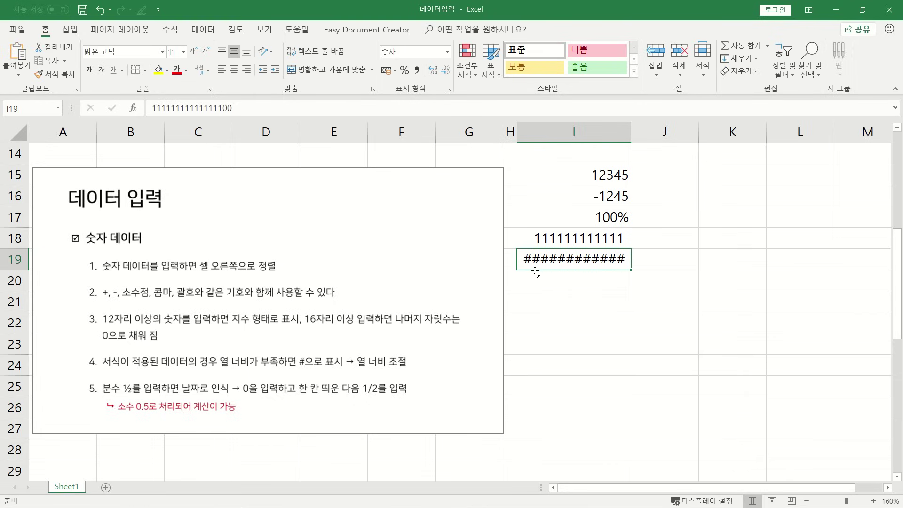
{"action": "double_click", "coordinate": [631, 130]}
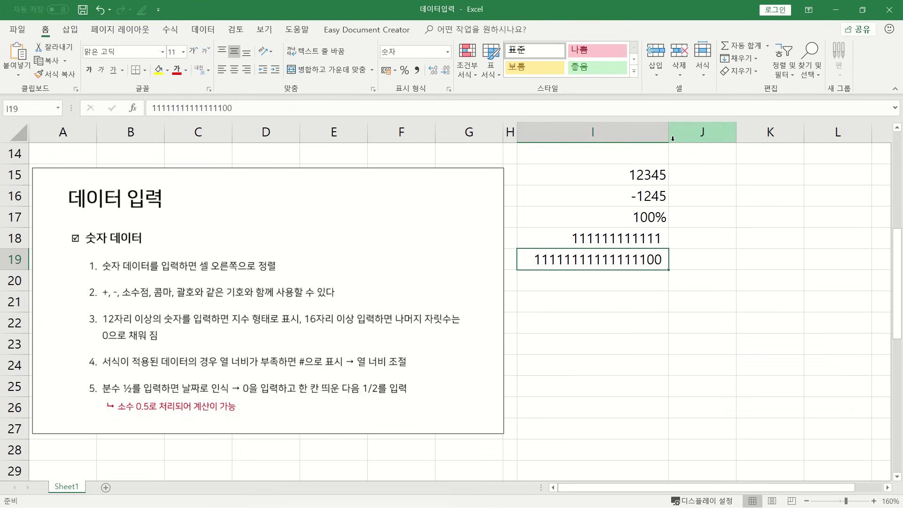
{"action": "left_click", "coordinate": [591, 284]}
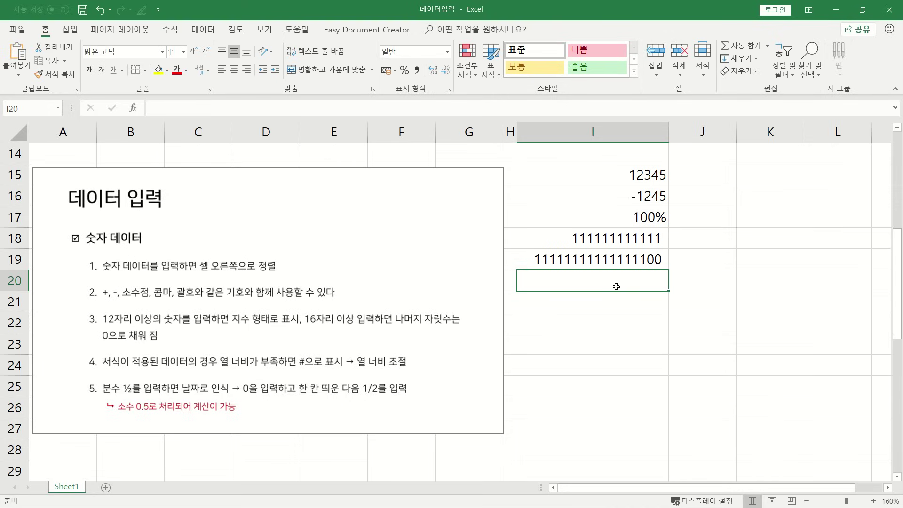
Enter 1/2 in I20, which becomes a date, and 0 1/2 in I21 to get the fraction 1/2.
{"action": "type", "text": "1/2"}
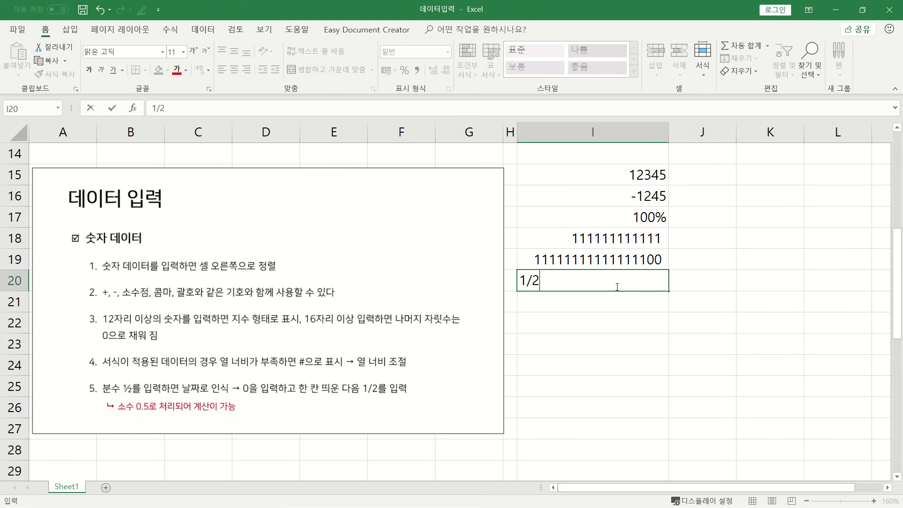
{"action": "key", "text": "Return"}
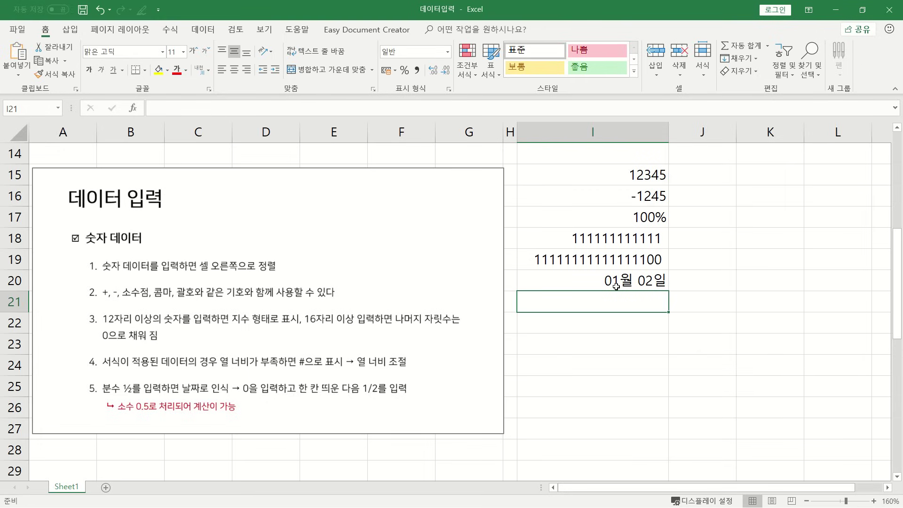
{"action": "type", "text": "0 "}
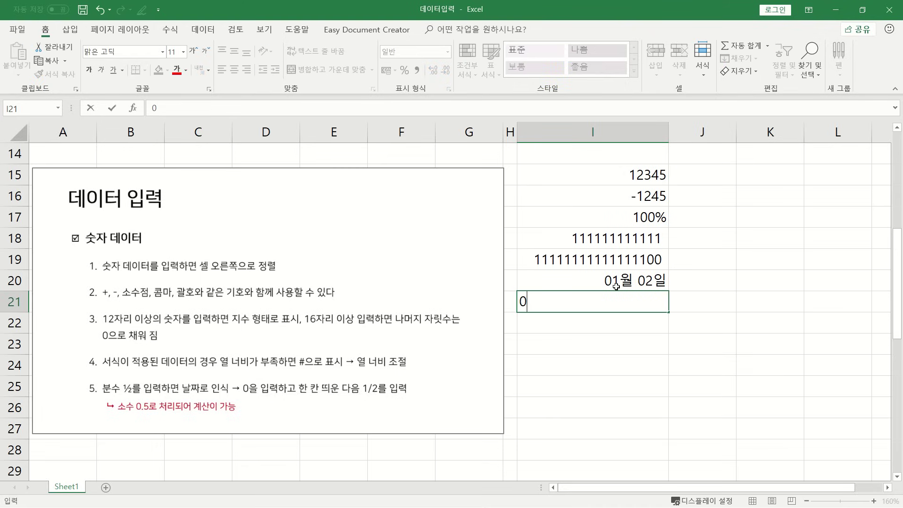
{"action": "type", "text": "1/2"}
{"action": "key", "text": "Return"}
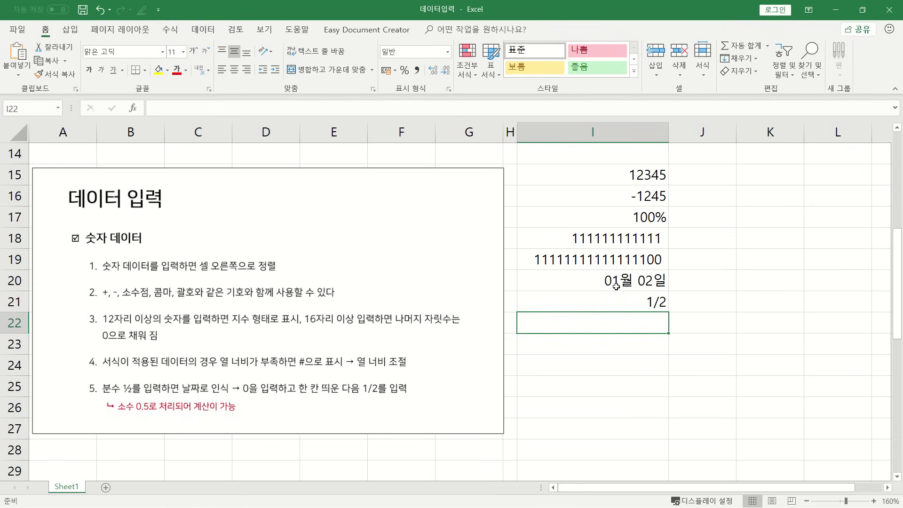
{"action": "key", "text": "Up"}
{"action": "key", "text": "Right"}
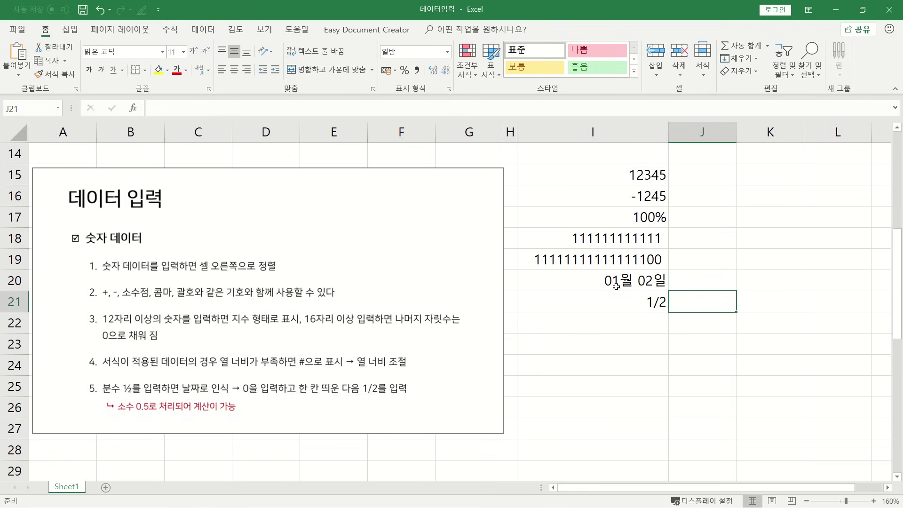
Enter =100*I21 in J21 so it returns 50, proving the fraction calculates.
{"action": "type", "text": "="}
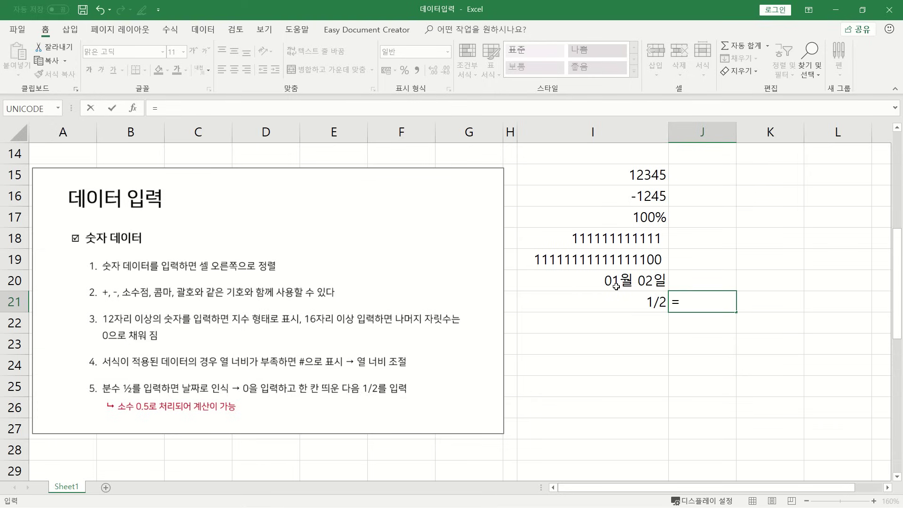
{"action": "type", "text": "100*"}
{"action": "left_click", "coordinate": [641, 301]}
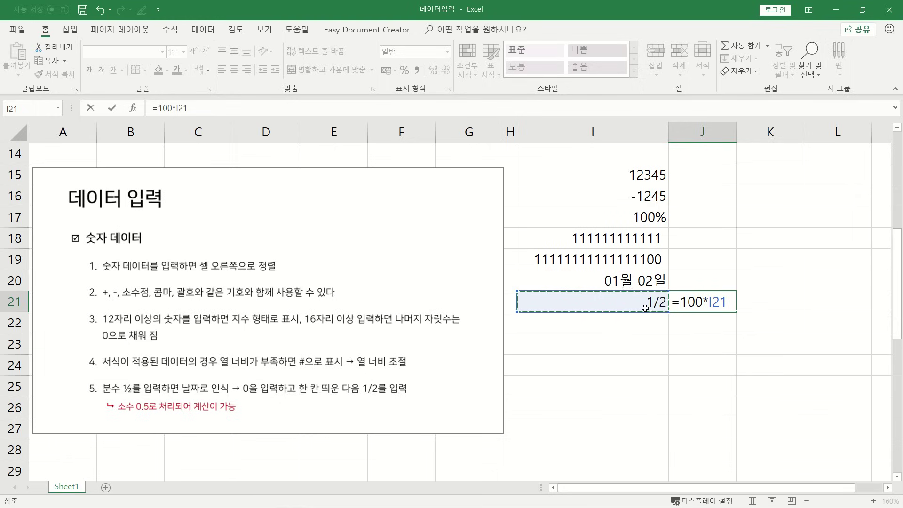
{"action": "key", "text": "Return"}
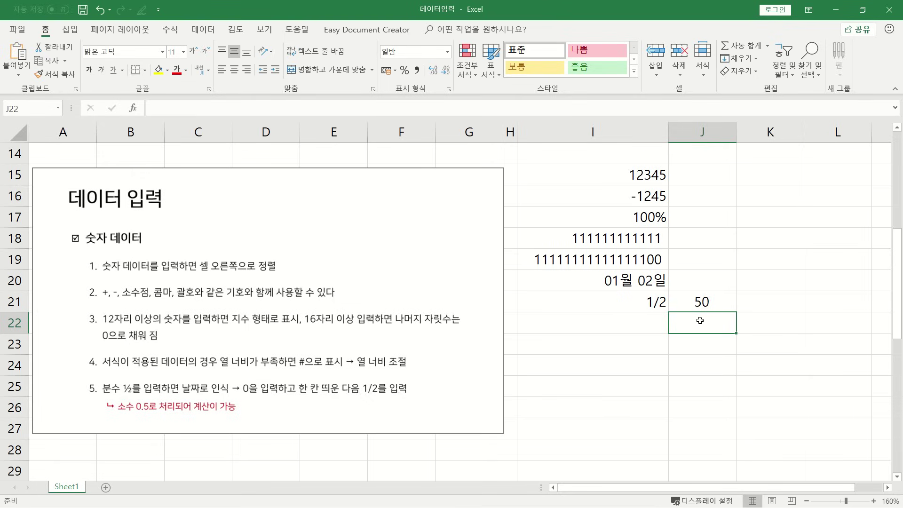
{"action": "scroll", "coordinate": [635, 370], "scroll_direction": "down", "scroll_amount": 1}
{"action": "left_click", "coordinate": [635, 370]}
Enter the date 2018-10-12 with hyphen separators in cells I32 and I33.
{"action": "scroll", "coordinate": [630, 373], "scroll_direction": "down", "scroll_amount": 5}
{"action": "scroll", "coordinate": [627, 376], "scroll_direction": "down", "scroll_amount": 2}
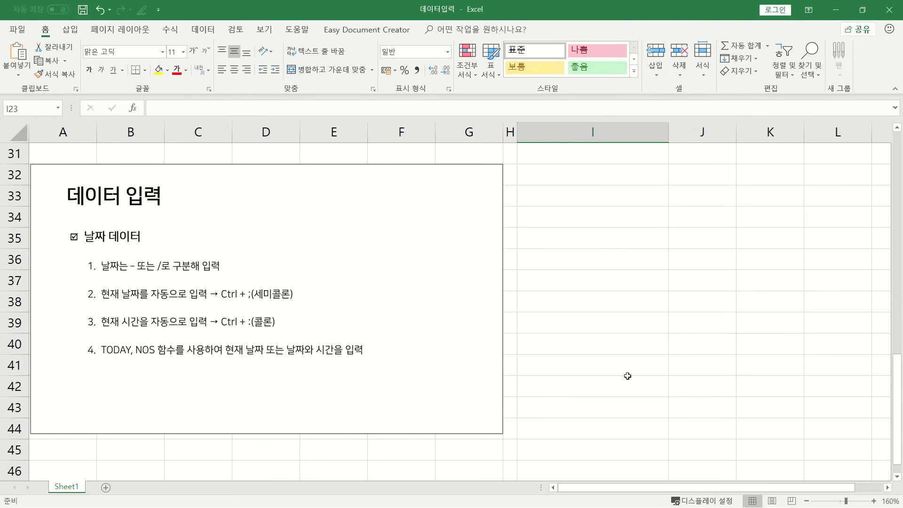
{"action": "left_click", "coordinate": [566, 176]}
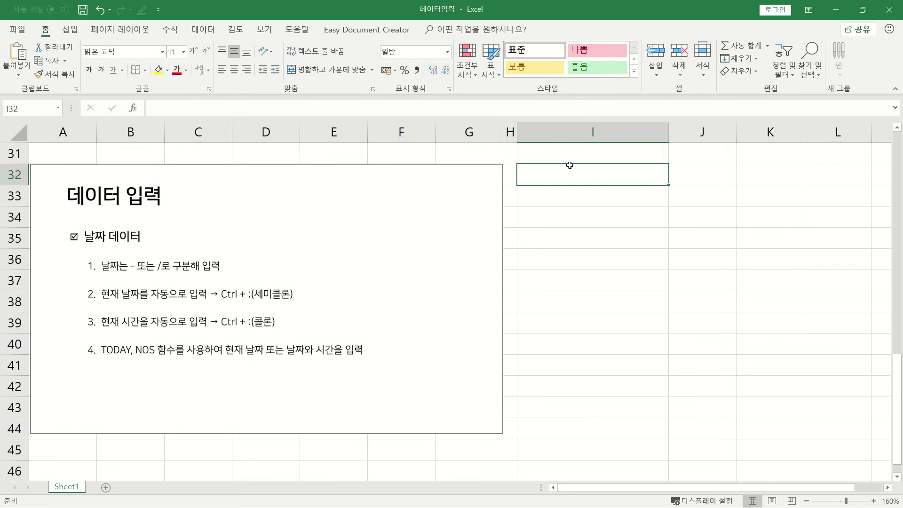
{"action": "type", "text": "2018"}
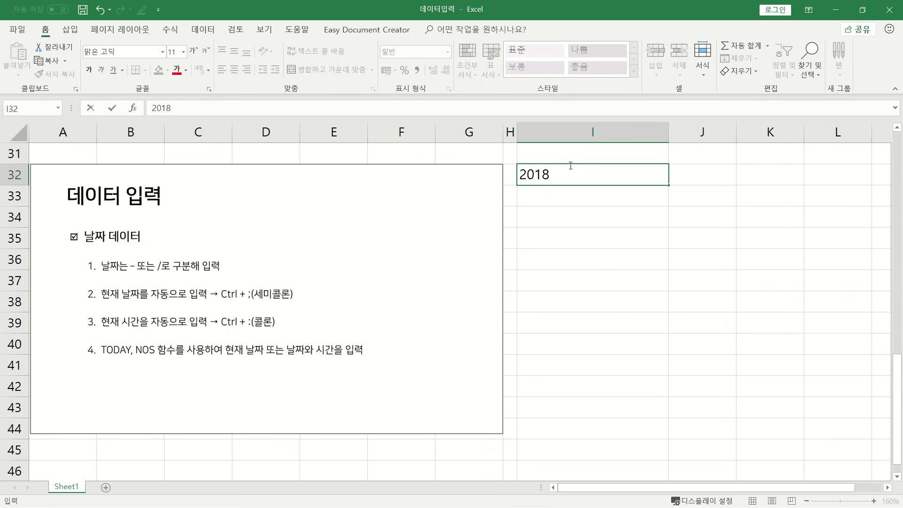
{"action": "type", "text": "-10-12"}
{"action": "key", "text": "Return"}
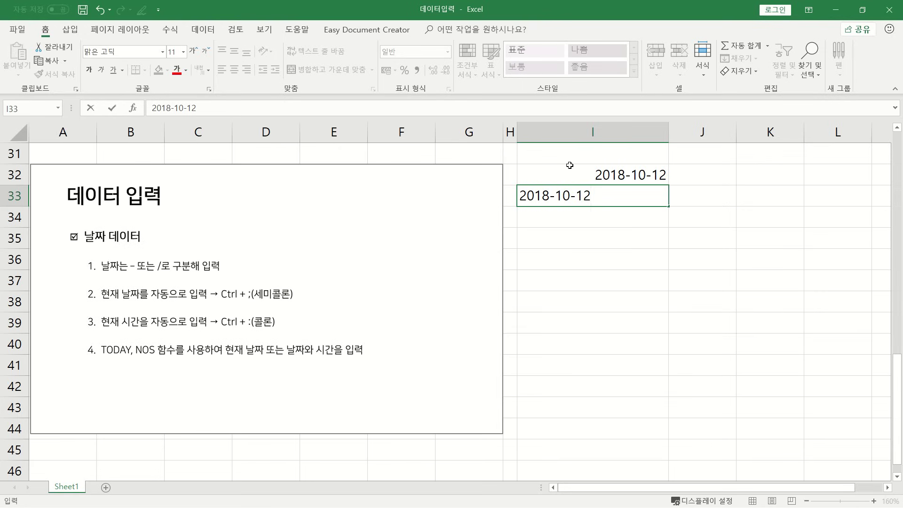
{"action": "key", "text": "Return"}
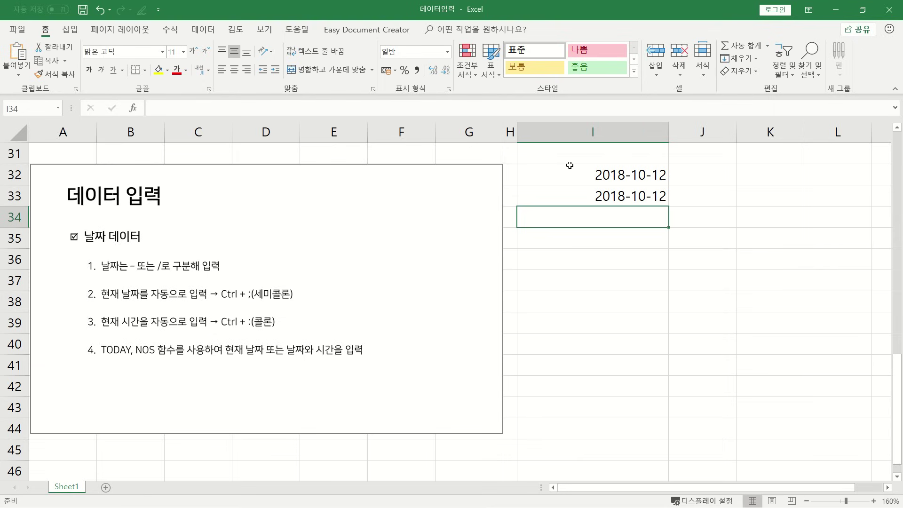
Insert the current time, 6:49 PM, into I34 with the Ctrl+Shift+; shortcut.
{"action": "key", "text": "ctrl+shift+semicolon"}
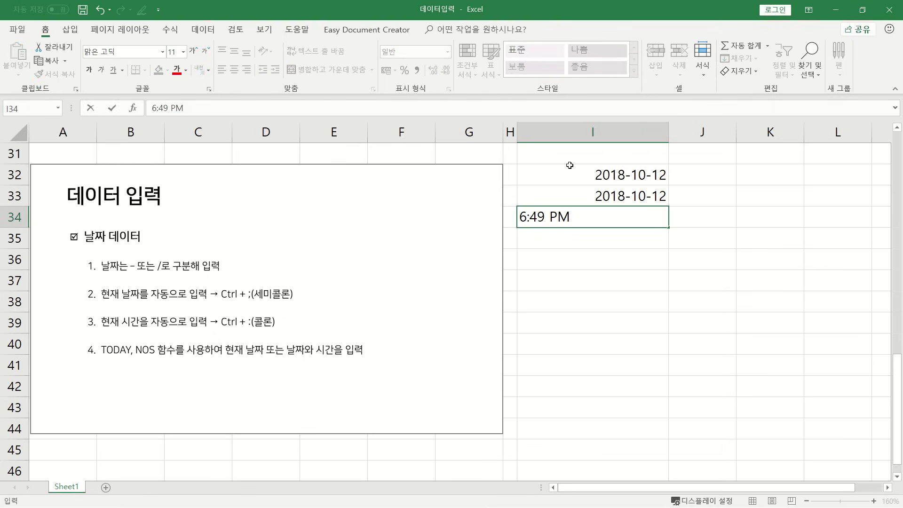
{"action": "key", "text": "Return"}
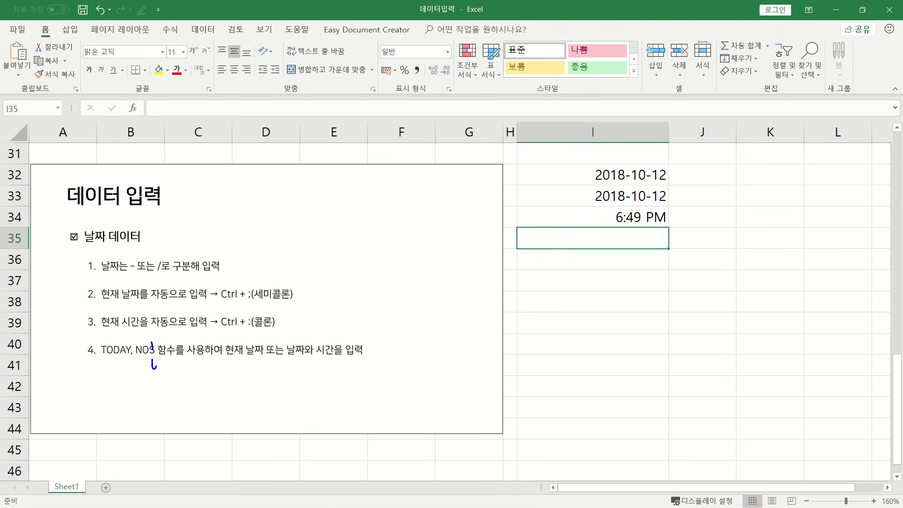
{"action": "type", "text": "="}
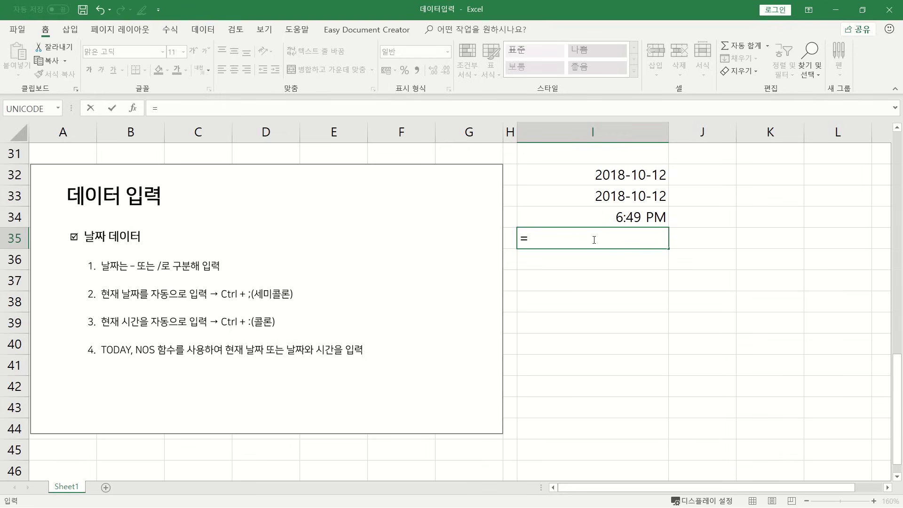
{"action": "type", "text": "today()"}
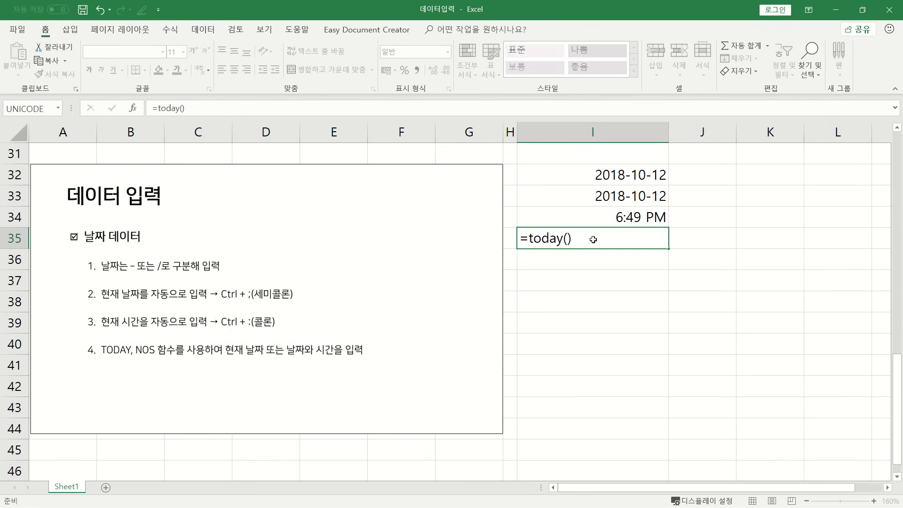
{"action": "key", "text": "Return"}
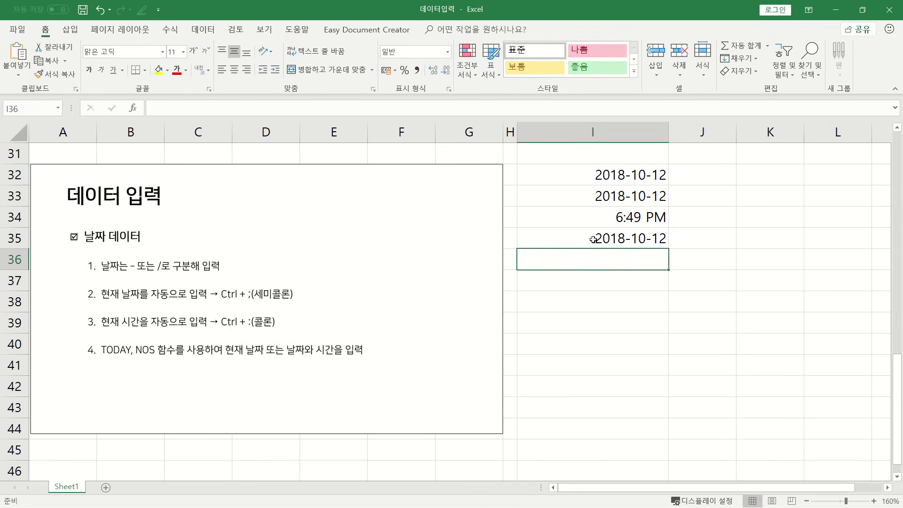
{"action": "type", "text": "="}
{"action": "key", "text": "Escape"}
{"action": "type", "text": "="}
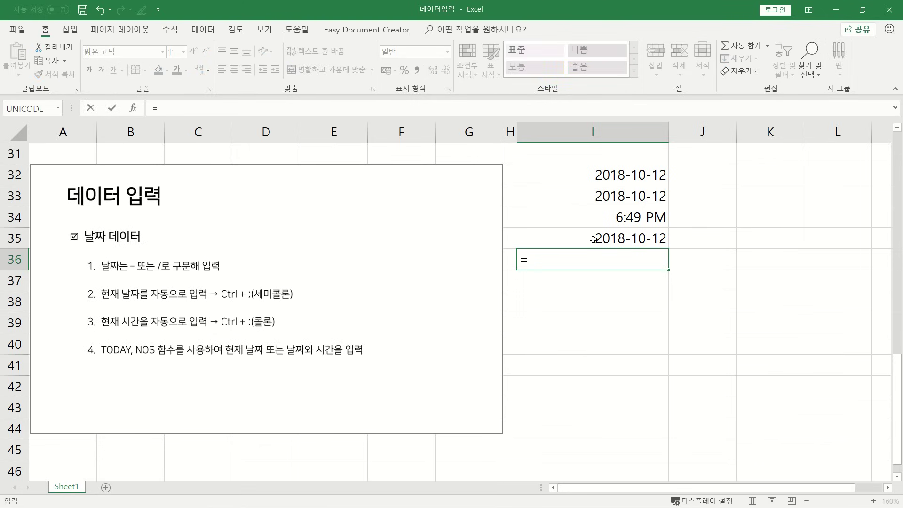
{"action": "type", "text": "now"}
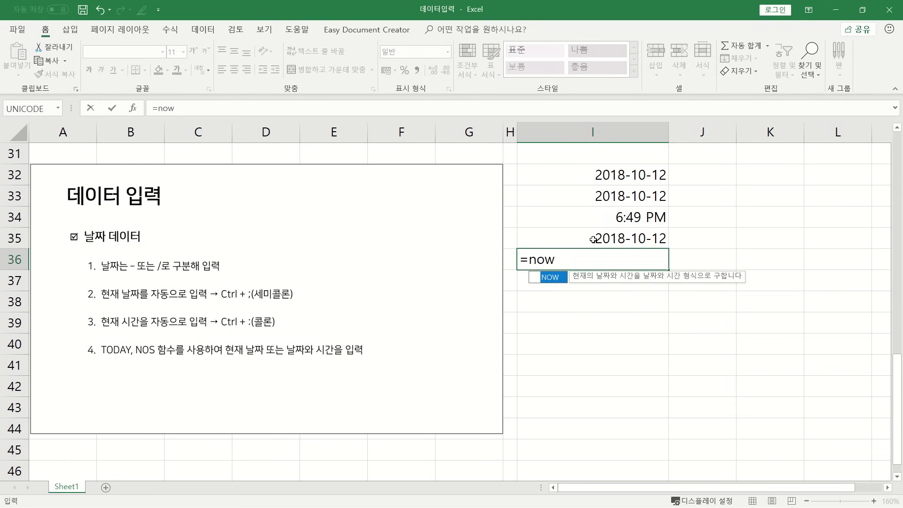
{"action": "type", "text": "()"}
{"action": "key", "text": "Return"}
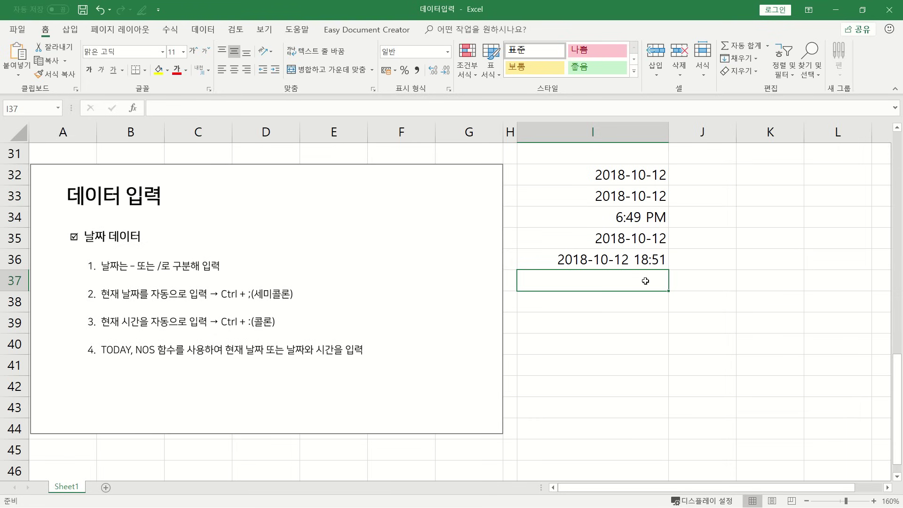
Scroll the worksheet back to row 1 so the text-data notes box is visible.
{"action": "scroll", "coordinate": [663, 281], "scroll_direction": "up", "scroll_amount": 1}
{"action": "scroll", "coordinate": [663, 281], "scroll_direction": "up", "scroll_amount": 10}
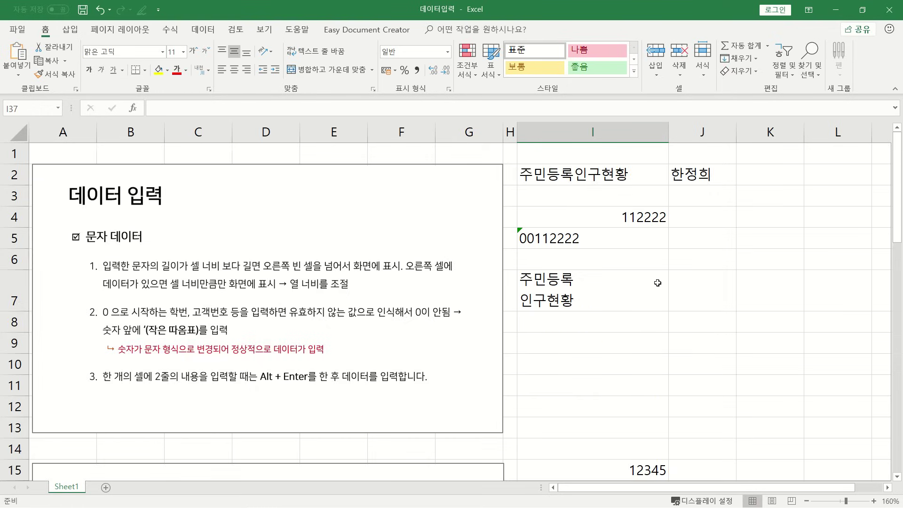
{"action": "scroll", "coordinate": [658, 282], "scroll_direction": "down", "scroll_amount": 5}
{"action": "scroll", "coordinate": [652, 293], "scroll_direction": "down", "scroll_amount": 4}
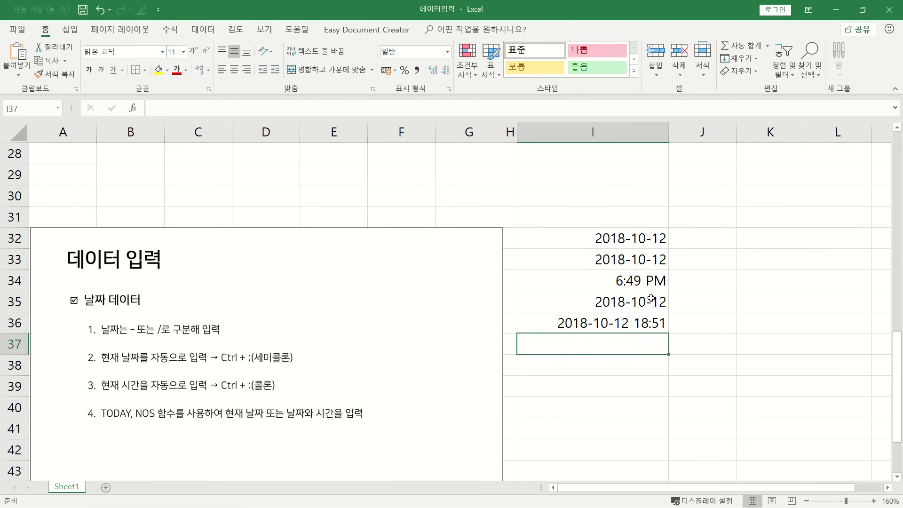
{"action": "scroll", "coordinate": [651, 298], "scroll_direction": "up", "scroll_amount": 8}
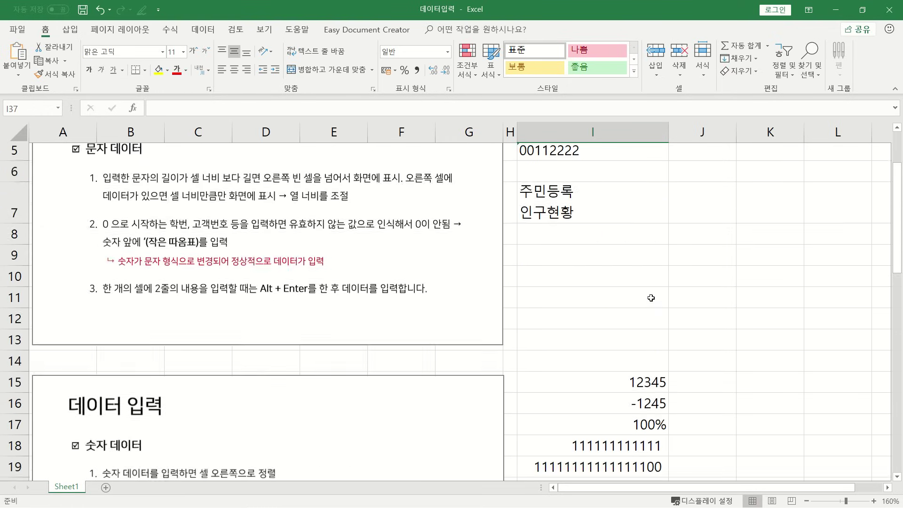
{"action": "scroll", "coordinate": [651, 298], "scroll_direction": "up", "scroll_amount": 2}
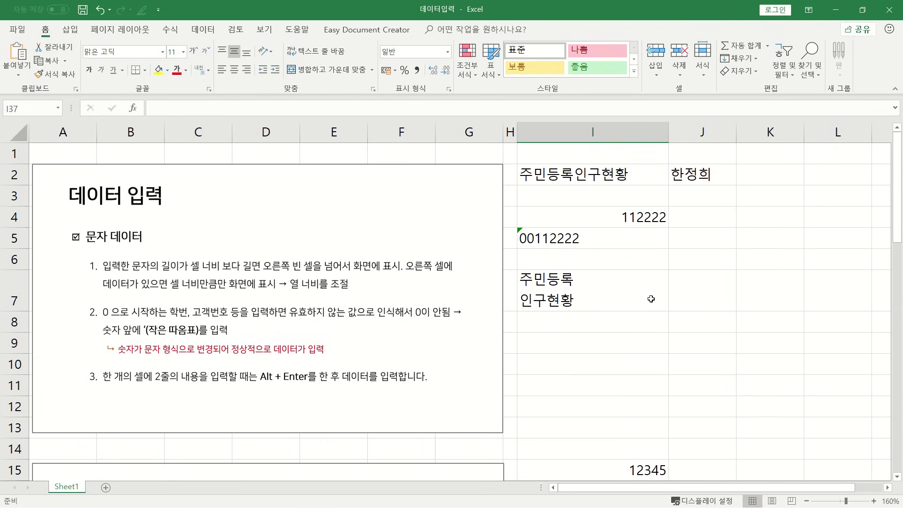